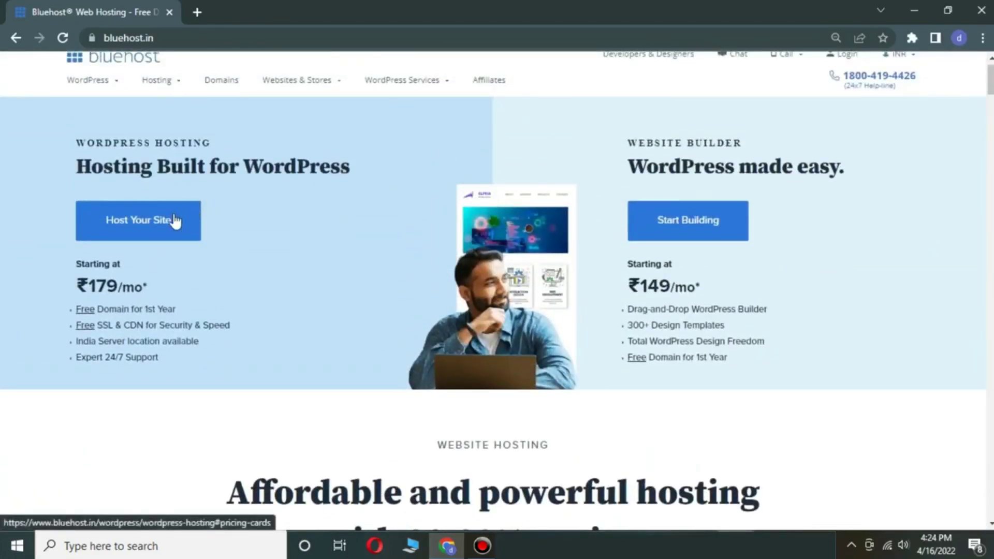
Step: Open the WordPress hosting plans from the Host Your Site offer and compare the Basic, Plus and Choice Plus prices
{"action": "scroll", "coordinate": [179, 222], "scroll_direction": "up", "scroll_amount": 1}
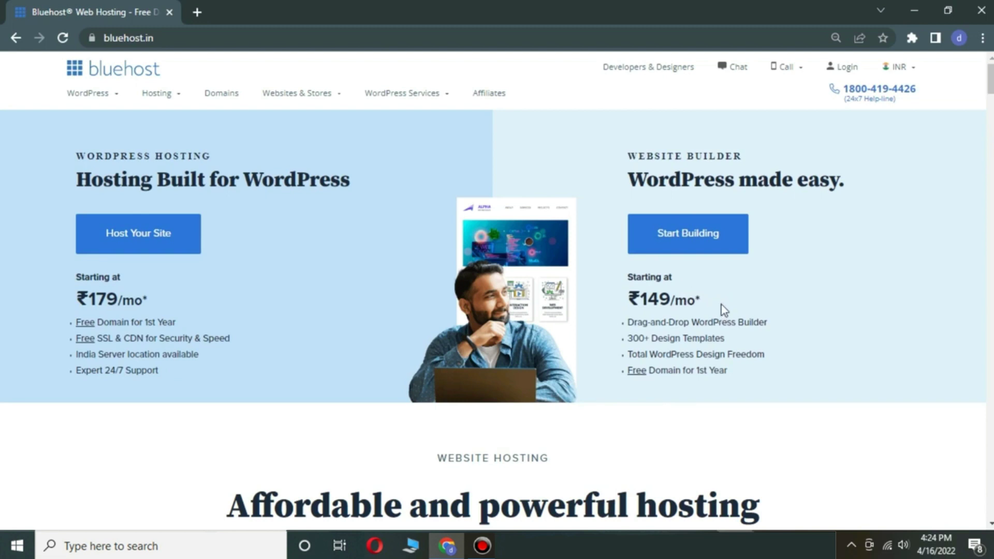
{"action": "left_click", "coordinate": [160, 234]}
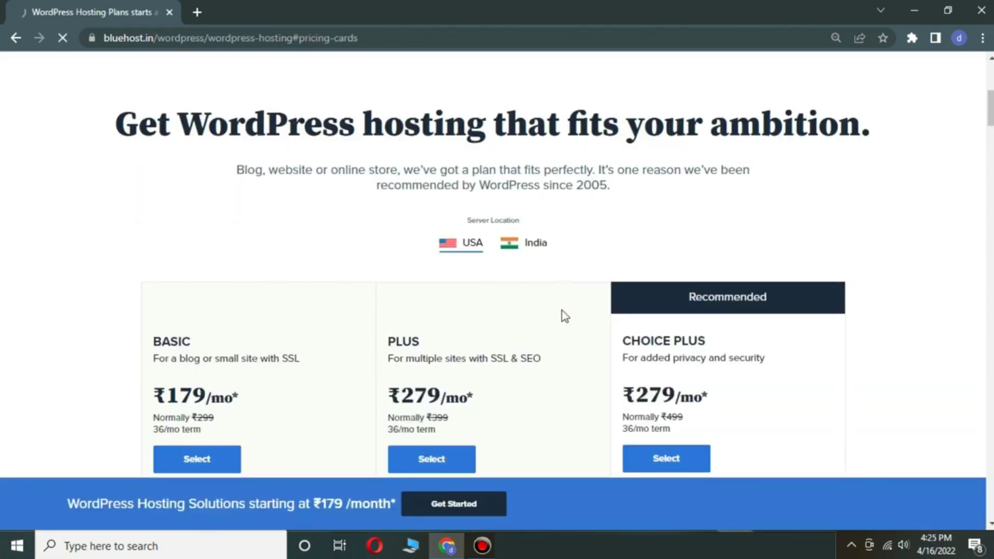
{"action": "scroll", "coordinate": [562, 310], "scroll_direction": "down", "scroll_amount": 3}
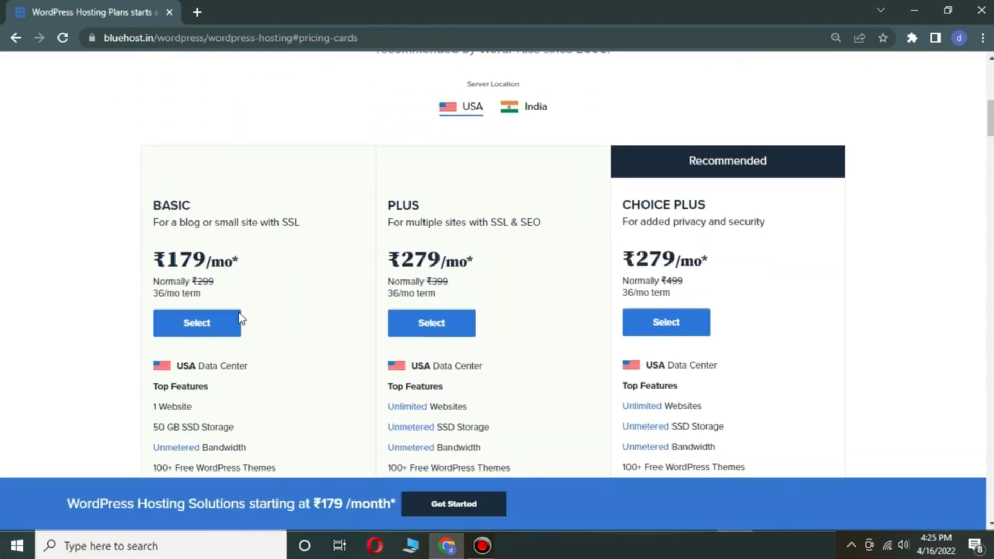
{"action": "triple_click", "coordinate": [244, 310]}
{"action": "left_click_drag", "start_coordinate": [388, 222], "coordinate": [469, 308]}
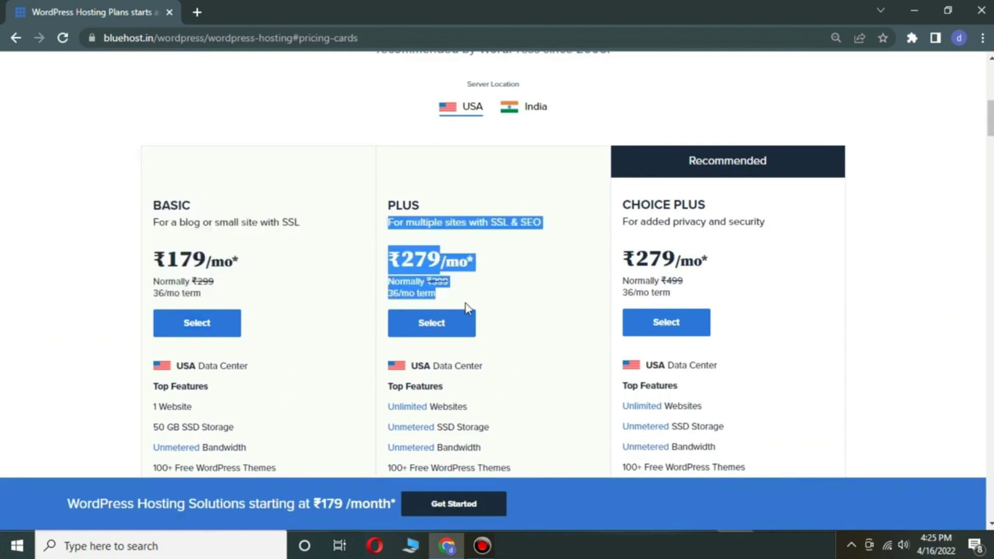
{"action": "left_click_drag", "start_coordinate": [632, 204], "coordinate": [686, 290]}
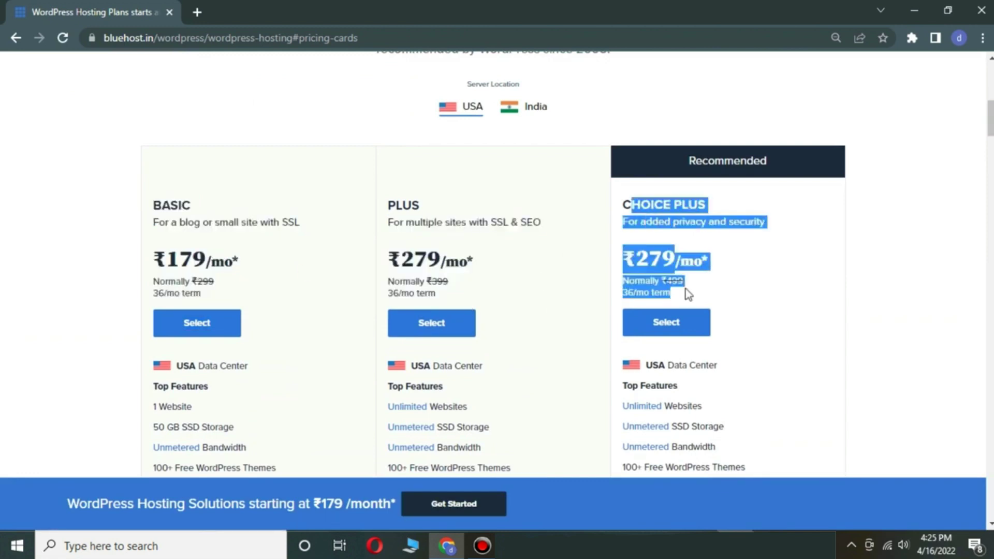
Step: Compare the USA and India server locations for the hosting plans and choose India
{"action": "left_click", "coordinate": [521, 116]}
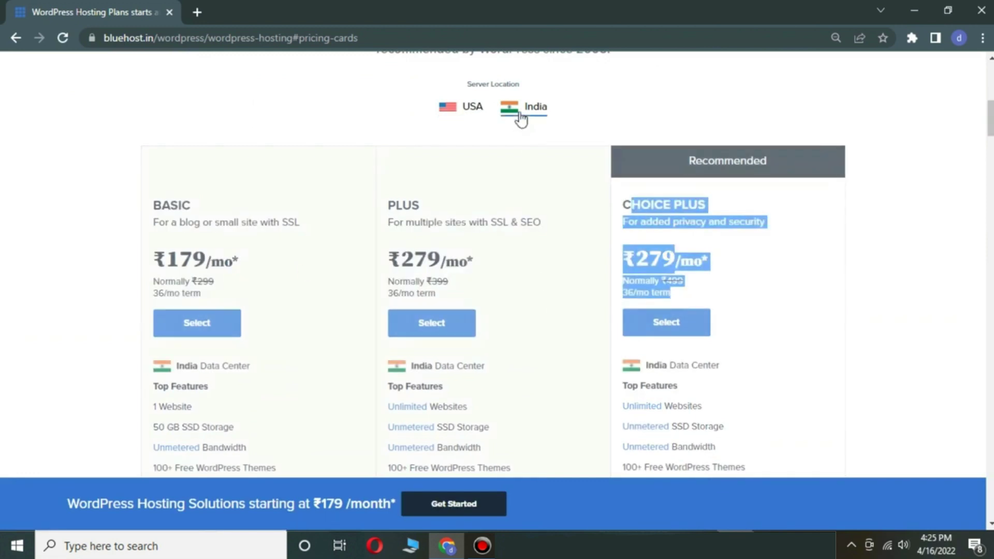
{"action": "left_click", "coordinate": [471, 106]}
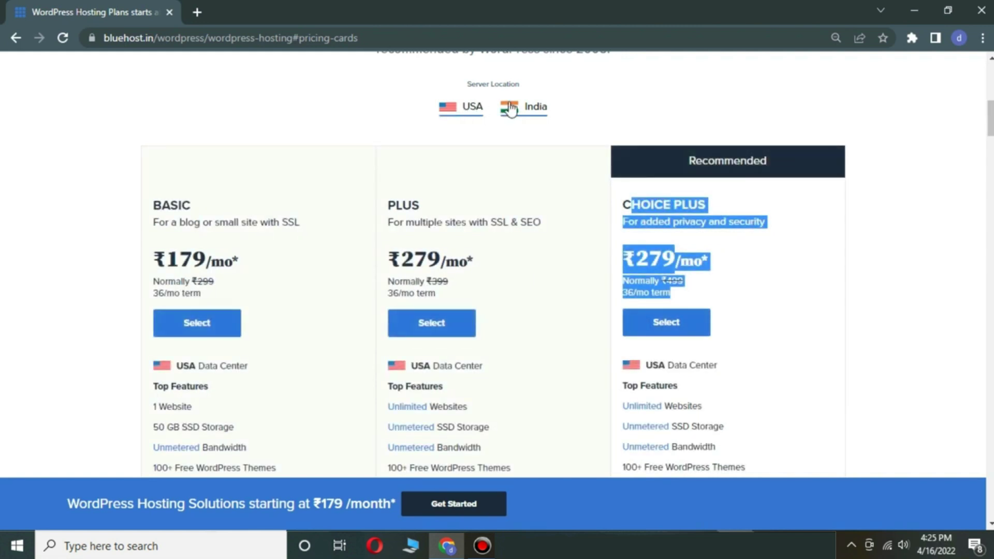
{"action": "left_click", "coordinate": [510, 108]}
{"action": "left_click", "coordinate": [493, 142]}
Step: Examine the Basic plan's price, top features, website builder, and performance and security features against the other plans
{"action": "left_click_drag", "start_coordinate": [161, 205], "coordinate": [253, 293]}
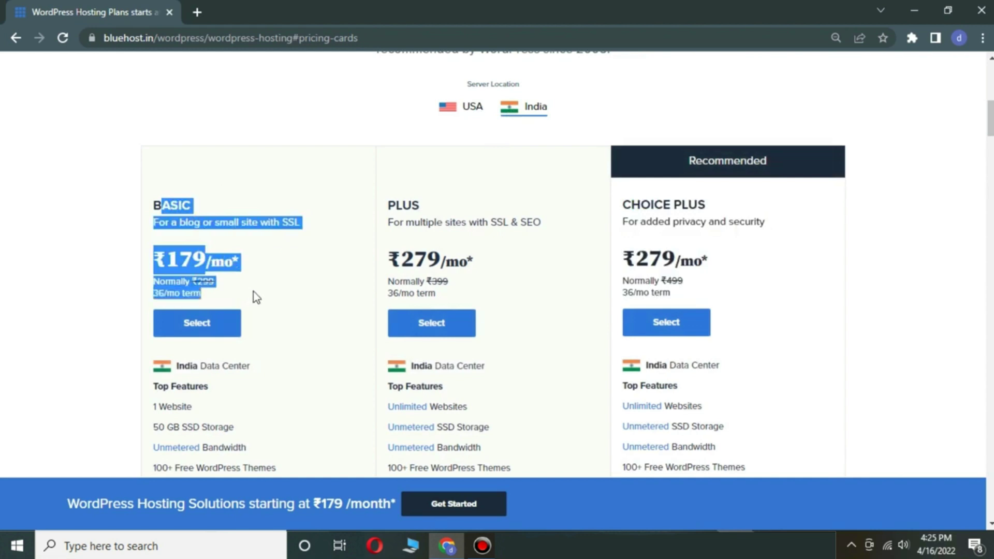
{"action": "left_click", "coordinate": [261, 297]}
{"action": "scroll", "coordinate": [262, 297], "scroll_direction": "down", "scroll_amount": 2}
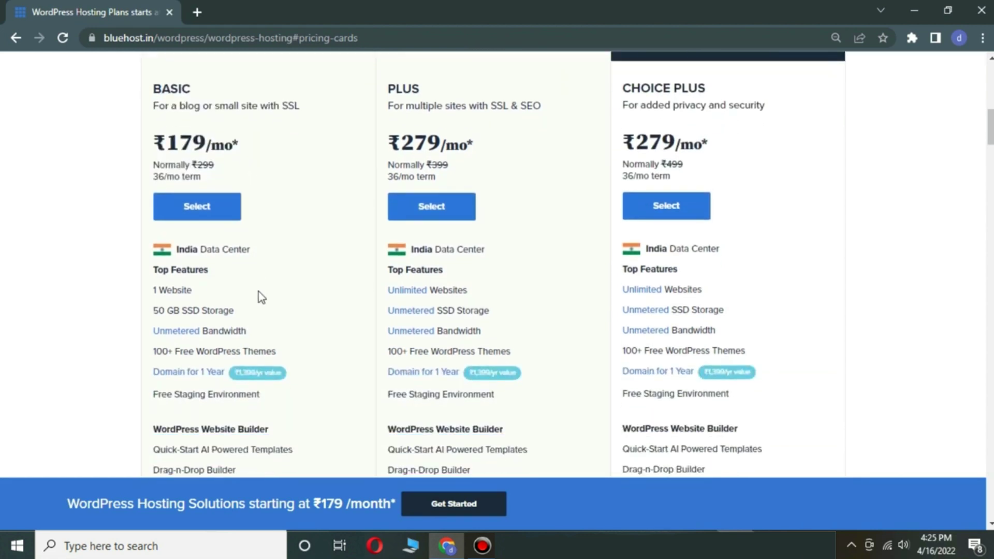
{"action": "left_click_drag", "start_coordinate": [157, 273], "coordinate": [305, 439]}
{"action": "left_click", "coordinate": [317, 434]}
{"action": "scroll", "coordinate": [317, 433], "scroll_direction": "down", "scroll_amount": 5}
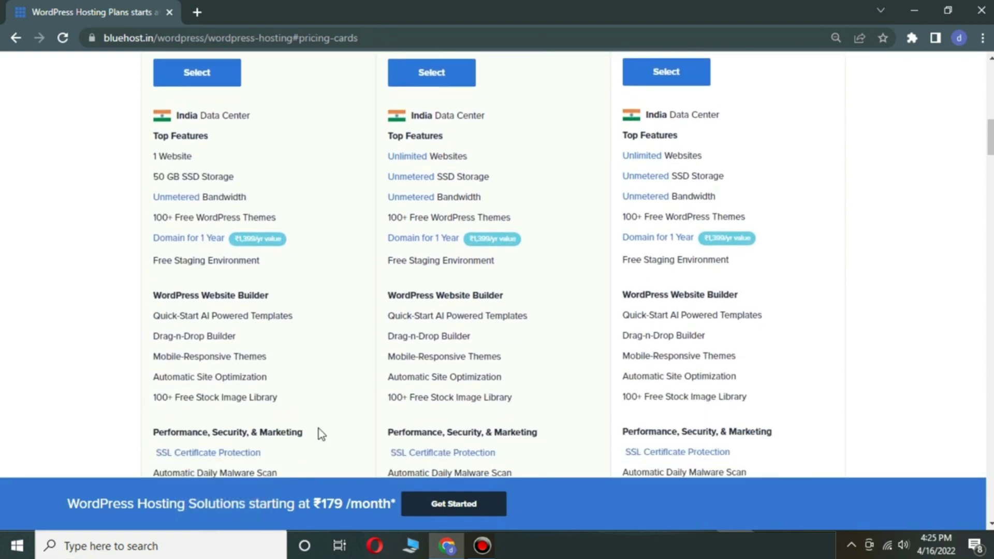
{"action": "scroll", "coordinate": [319, 434], "scroll_direction": "down", "scroll_amount": 3}
{"action": "scroll", "coordinate": [319, 434], "scroll_direction": "up", "scroll_amount": 3}
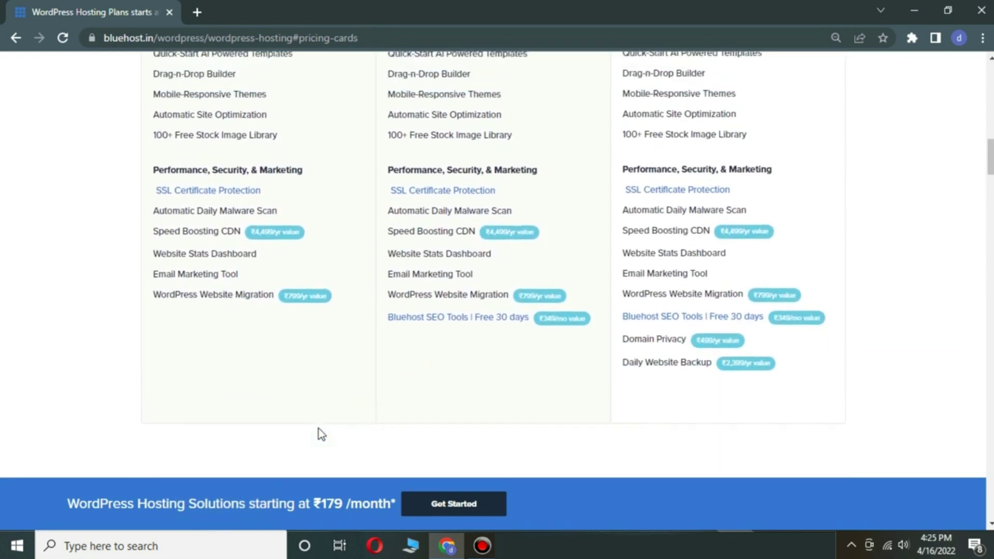
{"action": "scroll", "coordinate": [318, 429], "scroll_direction": "up", "scroll_amount": 7}
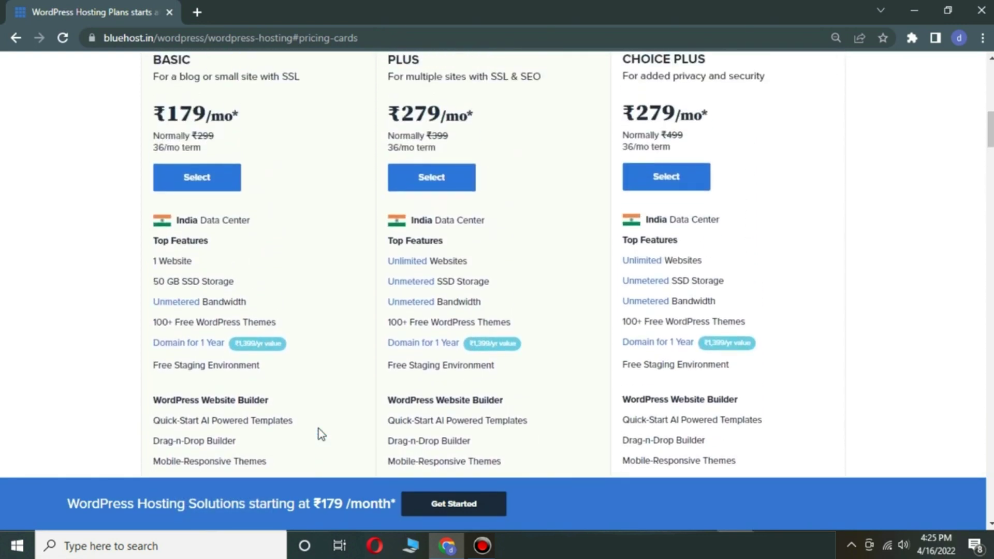
Step: Select the Basic plan and create the new domain mynewdomain22 with the .com extension
{"action": "left_click", "coordinate": [216, 263]}
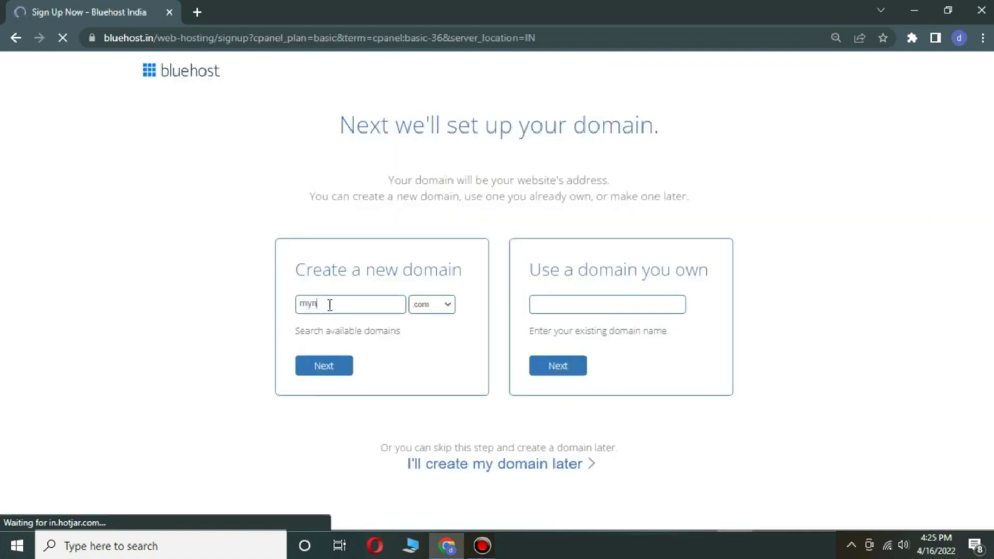
{"action": "type", "text": "ewdoma"}
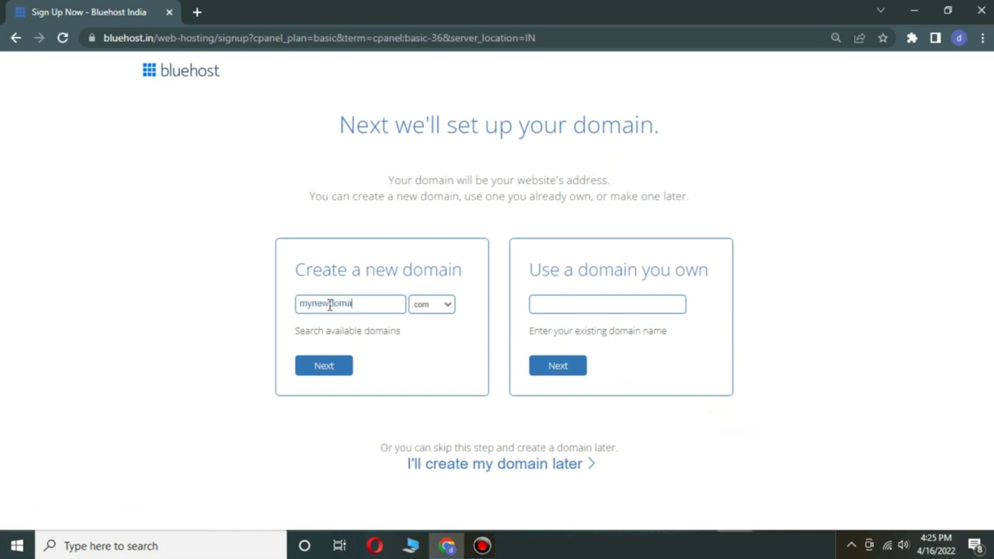
{"action": "type", "text": "in22"}
{"action": "left_click", "coordinate": [334, 371]}
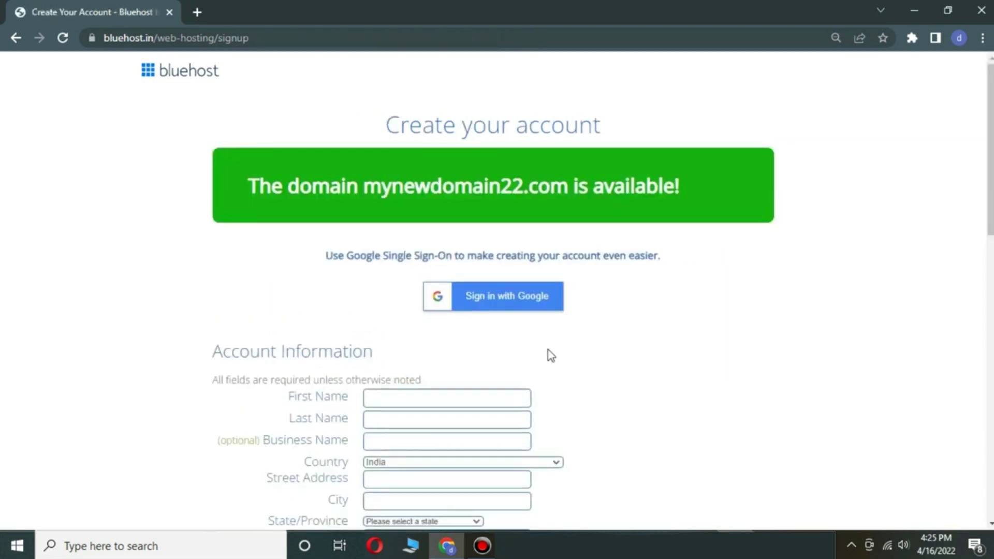
Step: Set the account plan to the Basic Web Hosting 12 Month Price and check its hosting price
{"action": "scroll", "coordinate": [549, 352], "scroll_direction": "down", "scroll_amount": 2}
{"action": "scroll", "coordinate": [475, 341], "scroll_direction": "down", "scroll_amount": 3}
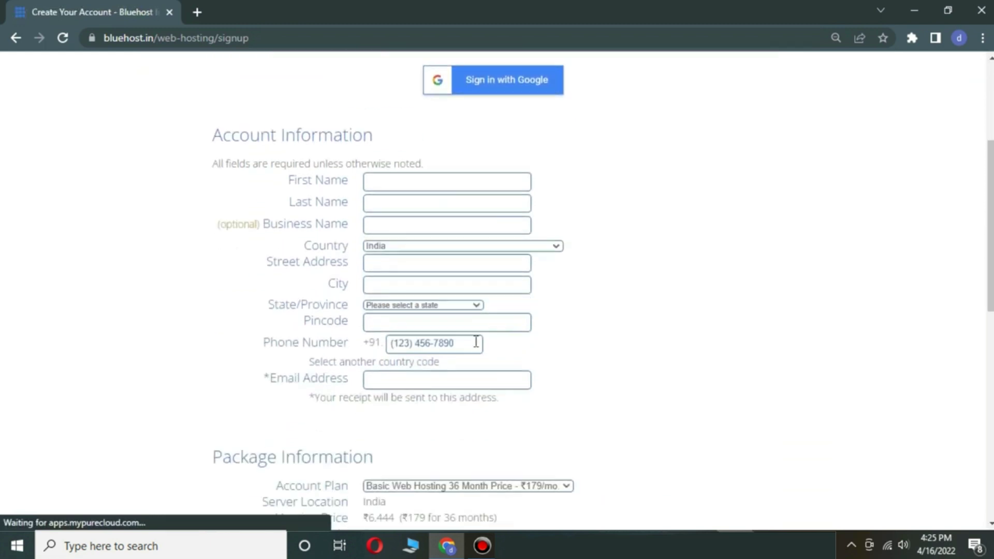
{"action": "scroll", "coordinate": [476, 341], "scroll_direction": "down", "scroll_amount": 3}
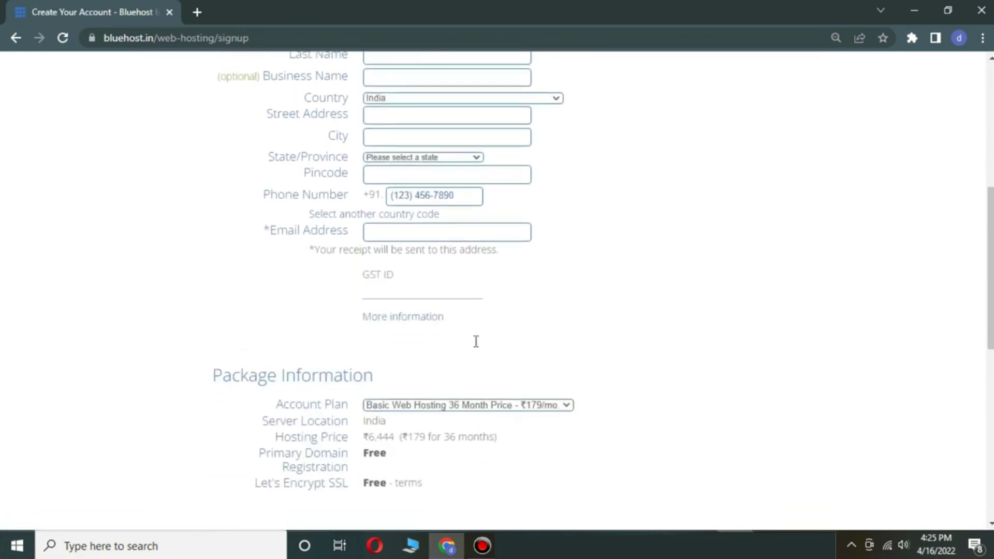
{"action": "scroll", "coordinate": [476, 342], "scroll_direction": "down", "scroll_amount": 1}
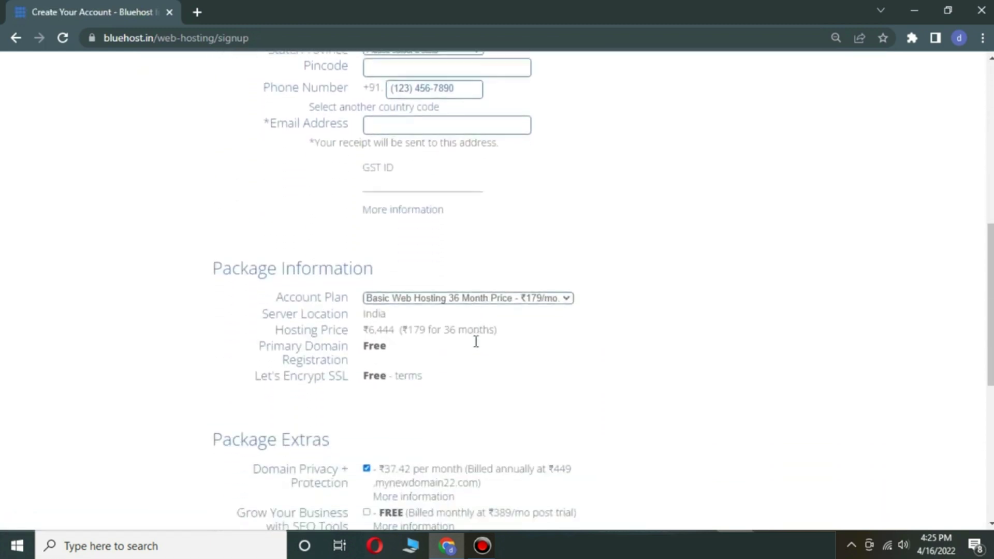
{"action": "left_click", "coordinate": [452, 289]}
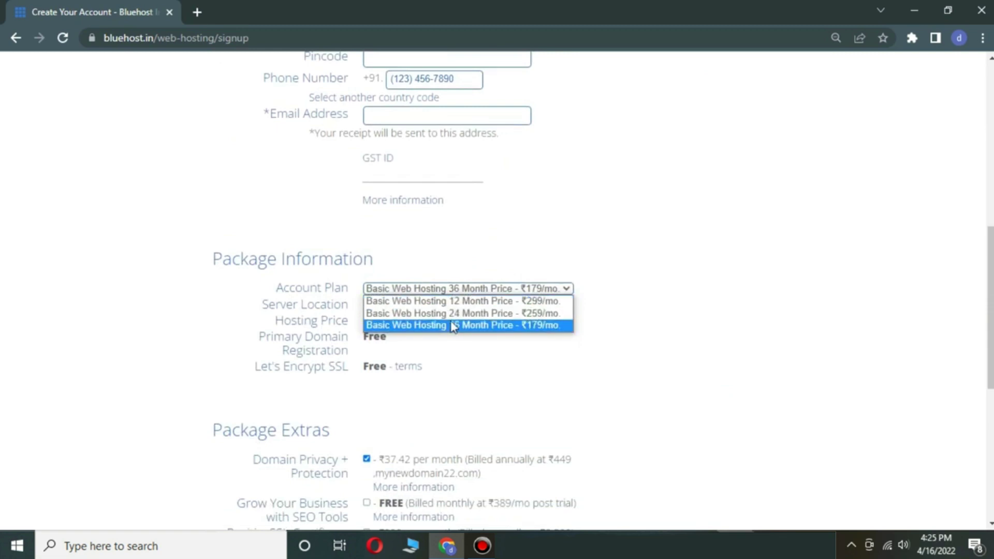
{"action": "left_click", "coordinate": [458, 302]}
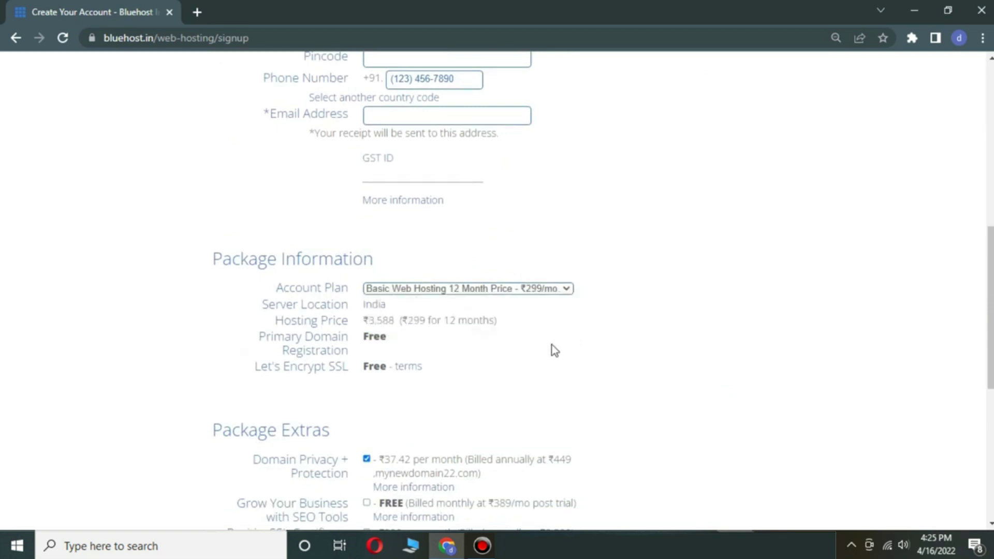
{"action": "left_click_drag", "start_coordinate": [361, 320], "coordinate": [435, 324]}
Step: Remove Domain Privacy + Protection from the package extras and check the order total
{"action": "scroll", "coordinate": [435, 325], "scroll_direction": "down", "scroll_amount": 2}
{"action": "scroll", "coordinate": [378, 371], "scroll_direction": "down", "scroll_amount": 2}
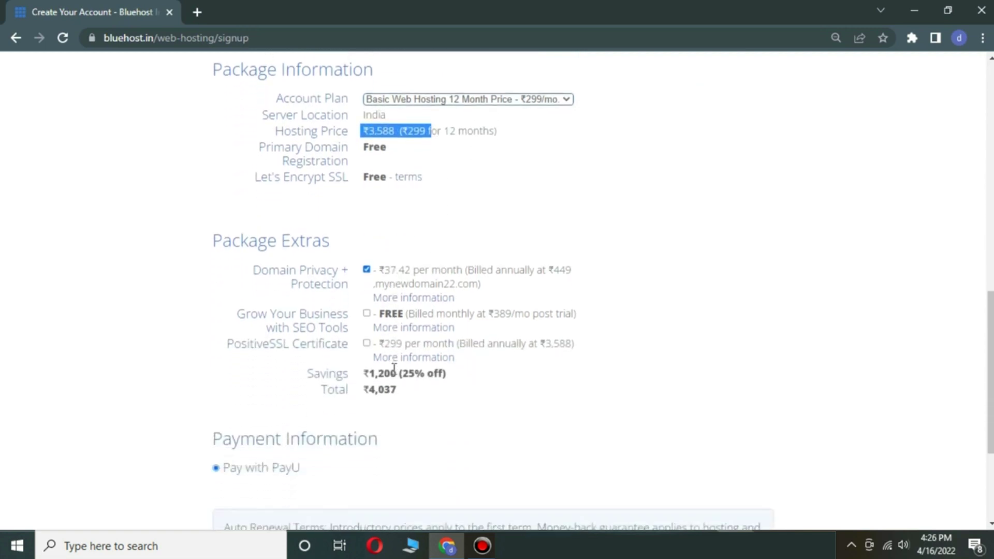
{"action": "left_click", "coordinate": [368, 265]}
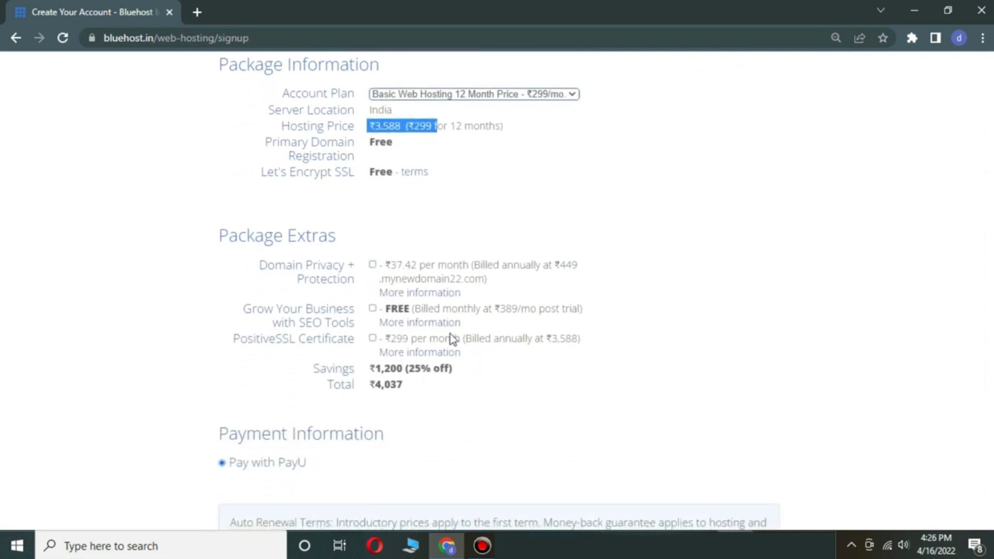
{"action": "left_click", "coordinate": [572, 386]}
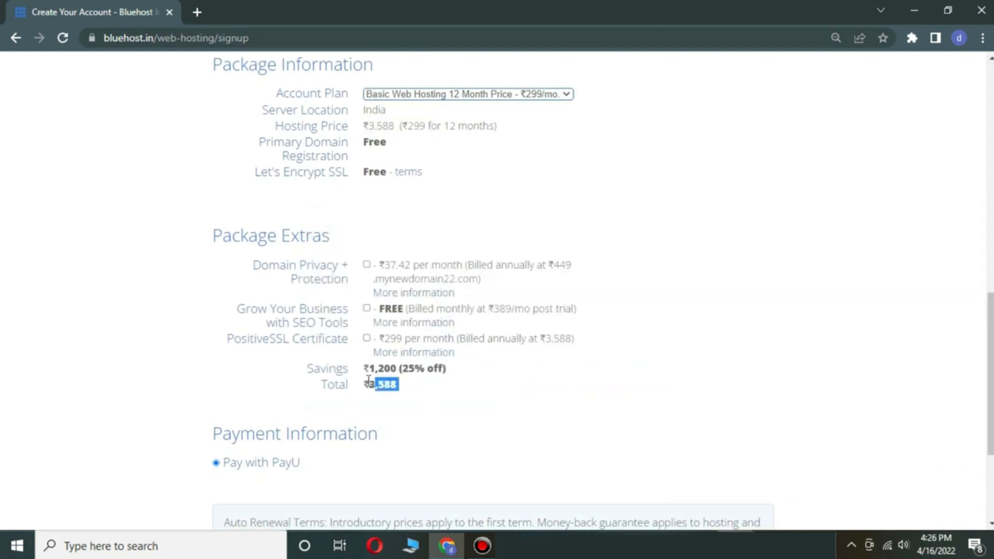
{"action": "scroll", "coordinate": [435, 377], "scroll_direction": "down", "scroll_amount": 4}
Step: Set the account plan to the Basic Web Hosting 36 Month Price and check its hosting price
{"action": "scroll", "coordinate": [606, 100], "scroll_direction": "up", "scroll_amount": 10}
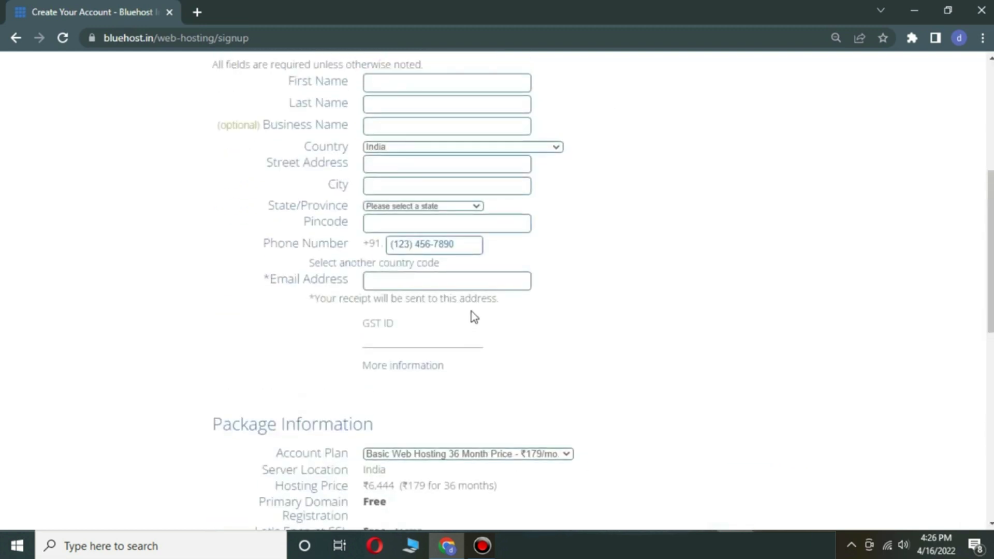
{"action": "left_click", "coordinate": [465, 453]}
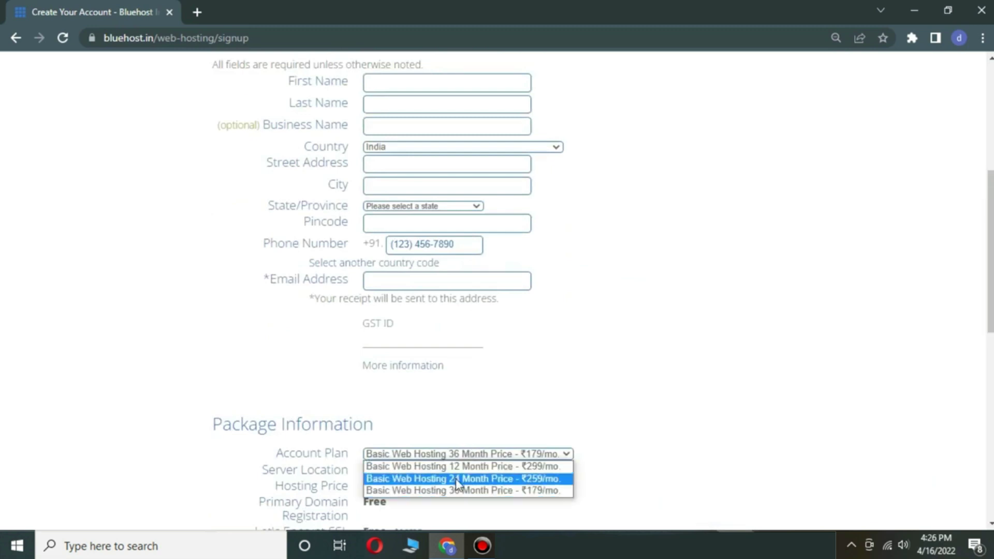
{"action": "left_click", "coordinate": [485, 491]}
{"action": "scroll", "coordinate": [512, 419], "scroll_direction": "down", "scroll_amount": 3}
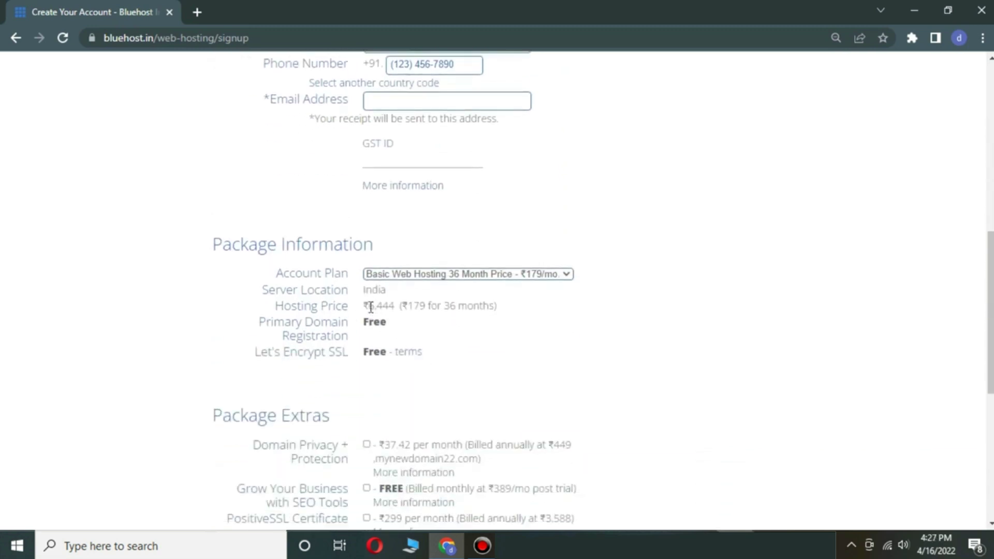
{"action": "left_click_drag", "start_coordinate": [371, 307], "coordinate": [399, 309]}
Step: Review the signup form's account information fields, package extras, savings, total and payment method
{"action": "scroll", "coordinate": [444, 328], "scroll_direction": "down", "scroll_amount": 1}
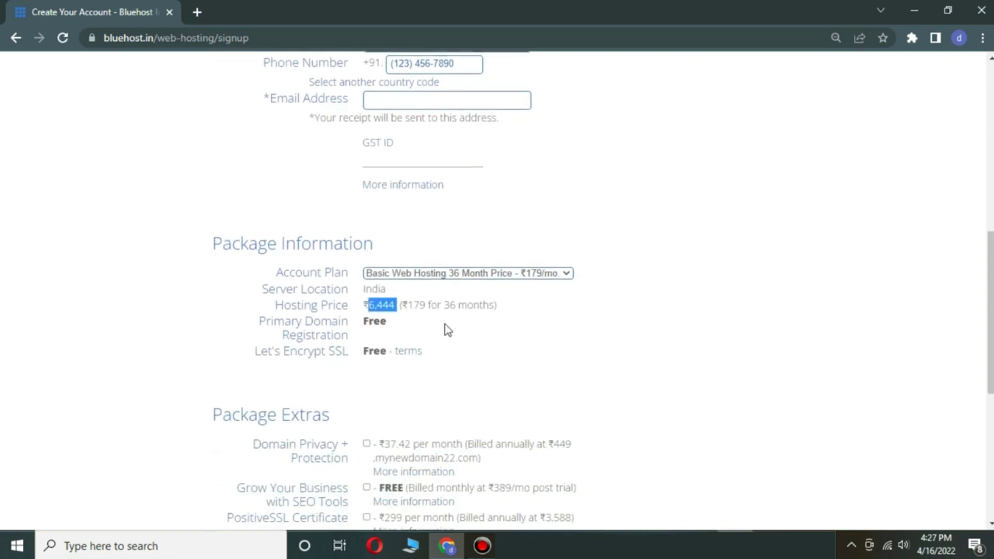
{"action": "scroll", "coordinate": [448, 330], "scroll_direction": "down", "scroll_amount": 2}
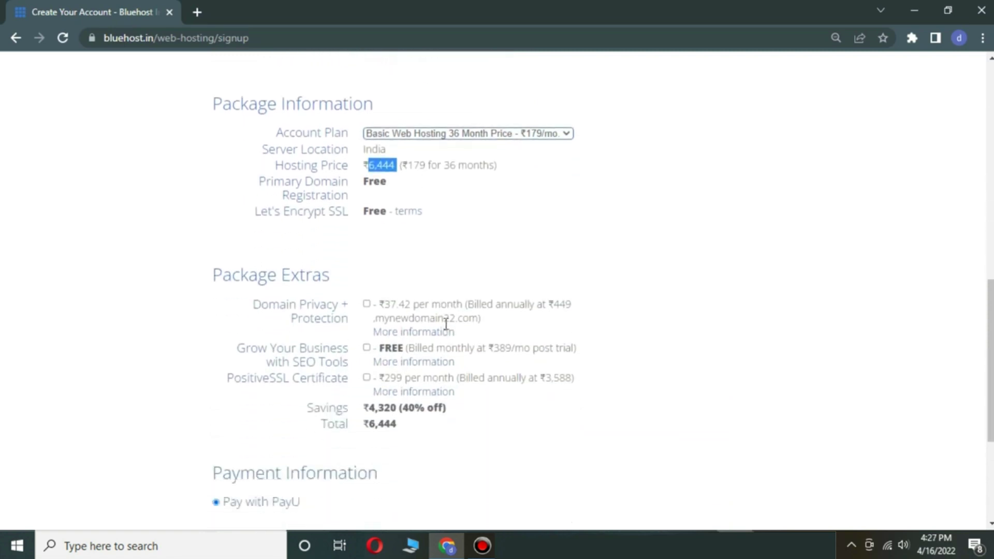
{"action": "scroll", "coordinate": [445, 325], "scroll_direction": "down", "scroll_amount": 2}
{"action": "scroll", "coordinate": [447, 326], "scroll_direction": "up", "scroll_amount": 7}
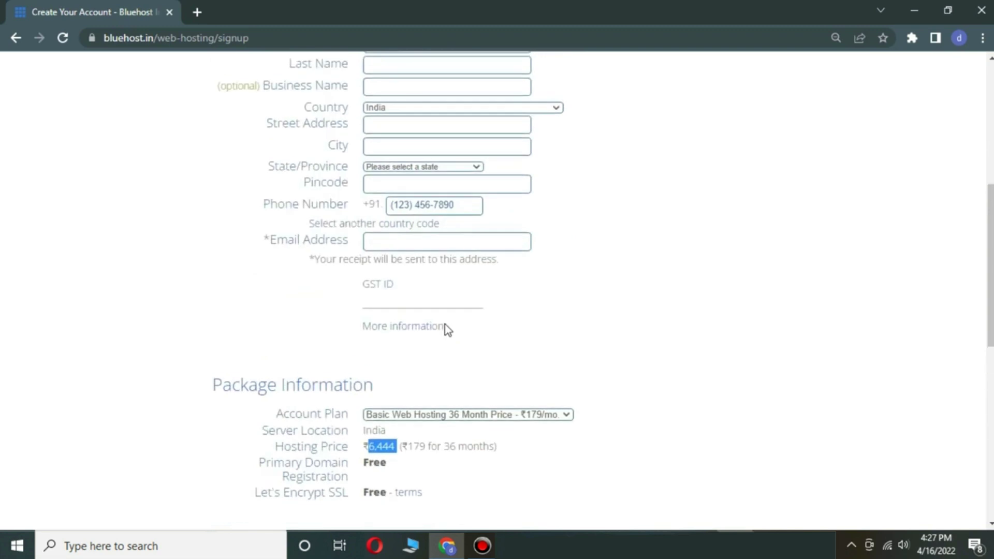
{"action": "scroll", "coordinate": [446, 329], "scroll_direction": "up", "scroll_amount": 6}
{"action": "scroll", "coordinate": [446, 329], "scroll_direction": "down", "scroll_amount": 7}
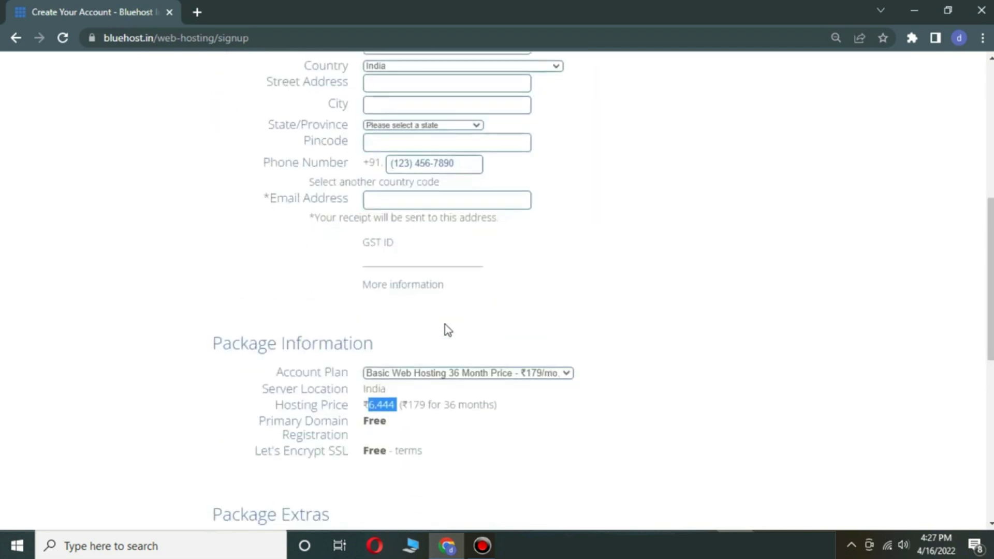
{"action": "scroll", "coordinate": [446, 329], "scroll_direction": "down", "scroll_amount": 8}
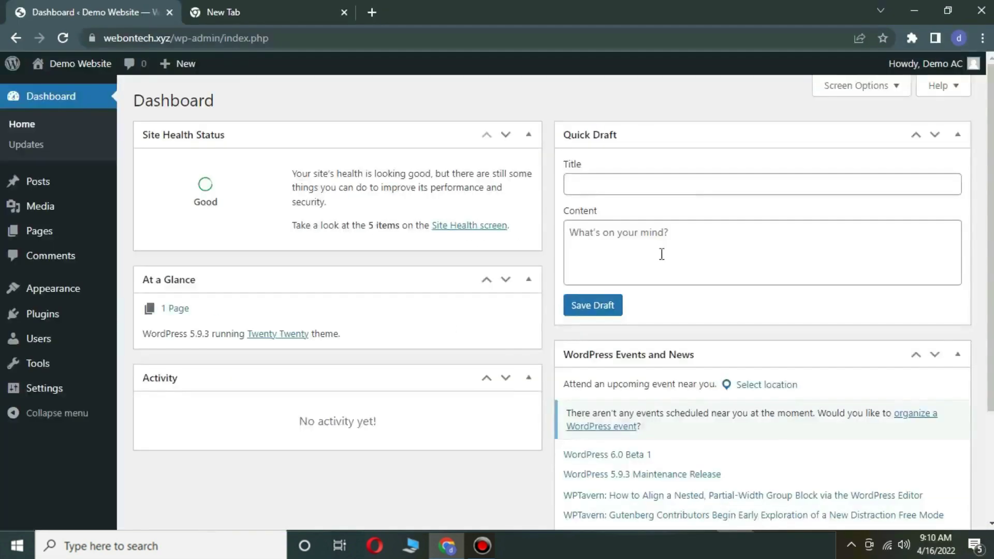
Step: Switch to the WordPress dashboard of the demo website, look it over and open the list of all posts
{"action": "scroll", "coordinate": [662, 253], "scroll_direction": "down", "scroll_amount": 3}
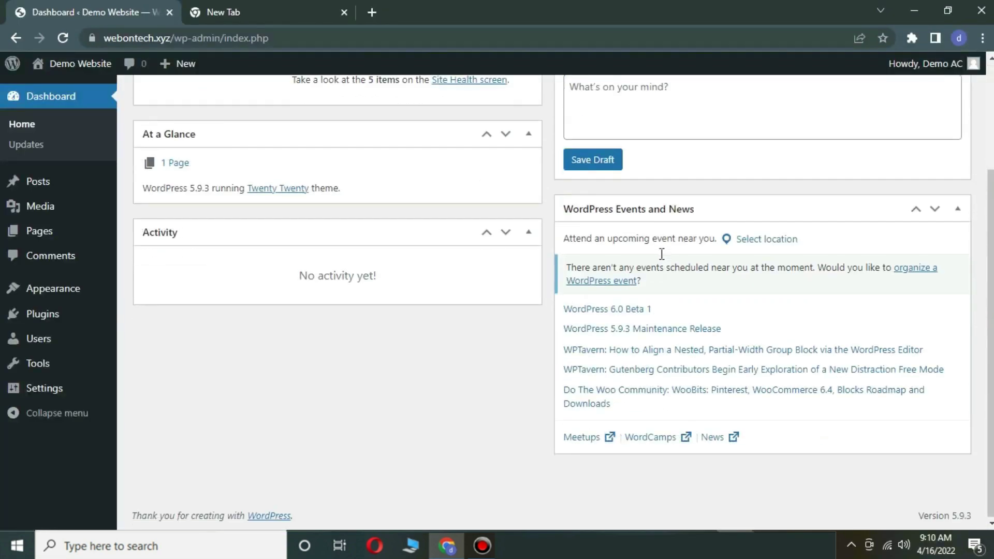
{"action": "scroll", "coordinate": [662, 254], "scroll_direction": "up", "scroll_amount": 3}
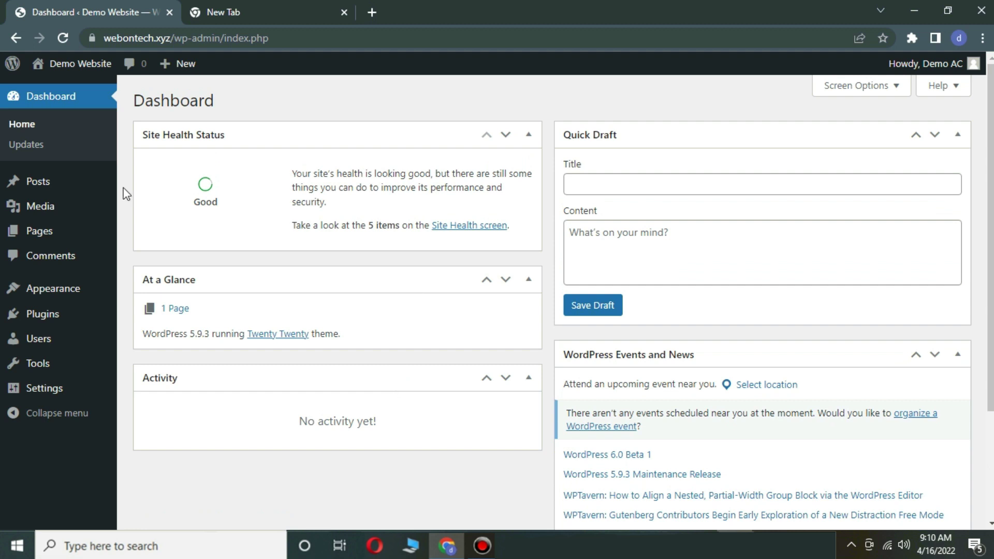
{"action": "mouse_move", "coordinate": [56, 179]}
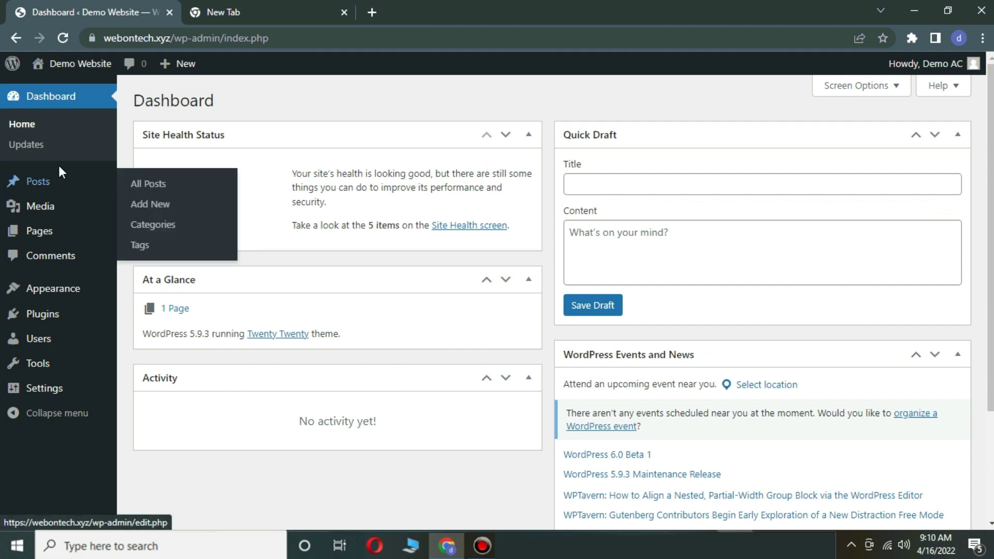
{"action": "left_click", "coordinate": [191, 184]}
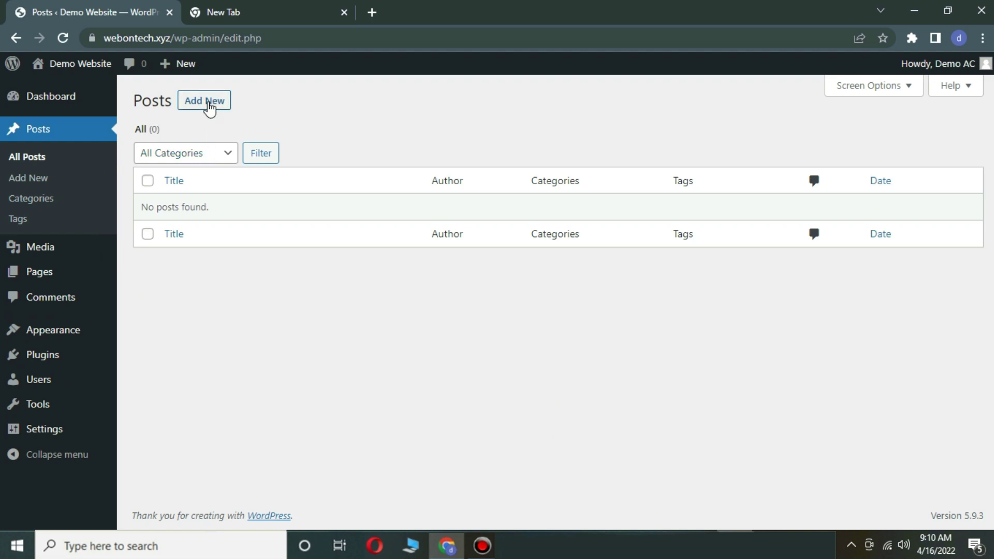
Step: Look through all the images stored in the website's media library
{"action": "left_click", "coordinate": [80, 257]}
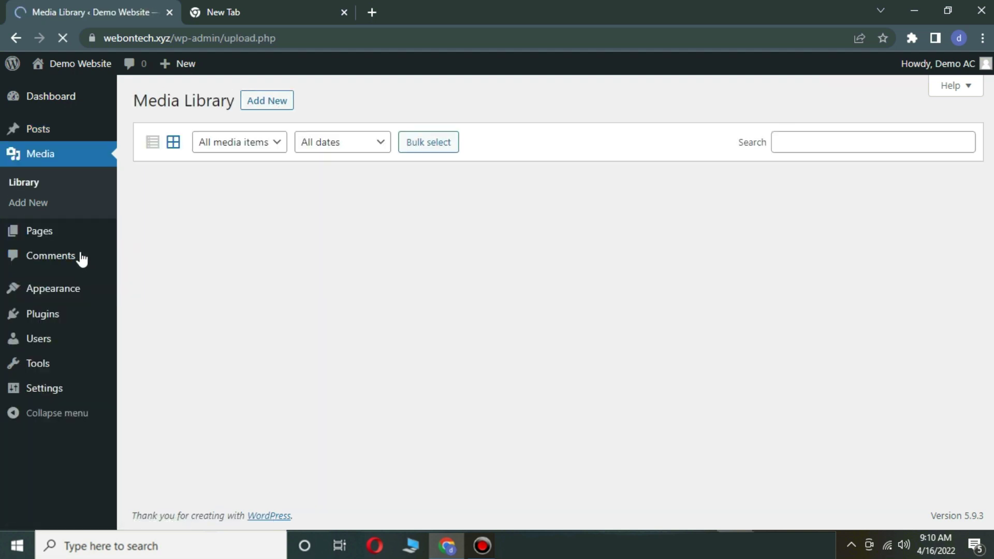
{"action": "scroll", "coordinate": [372, 324], "scroll_direction": "down", "scroll_amount": 10}
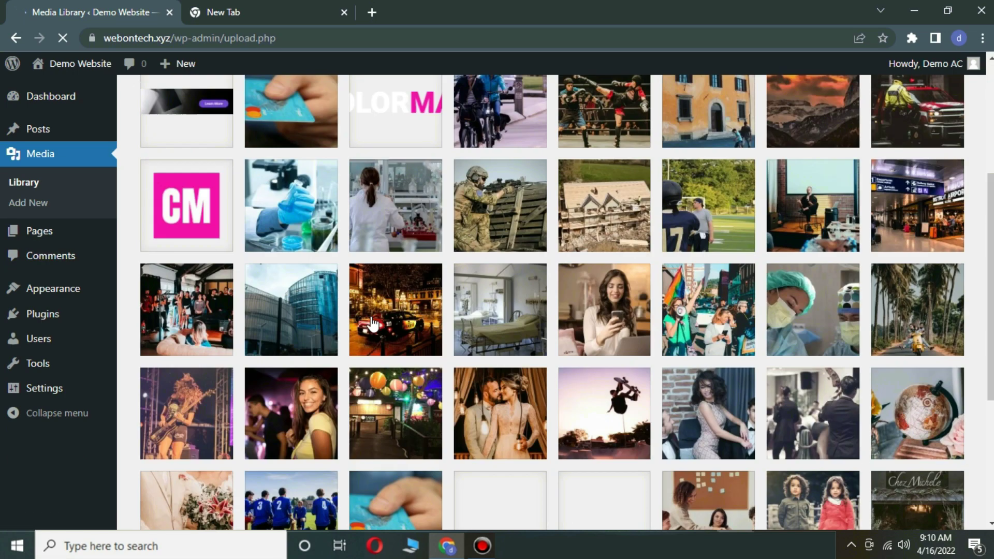
{"action": "scroll", "coordinate": [372, 323], "scroll_direction": "down", "scroll_amount": 1}
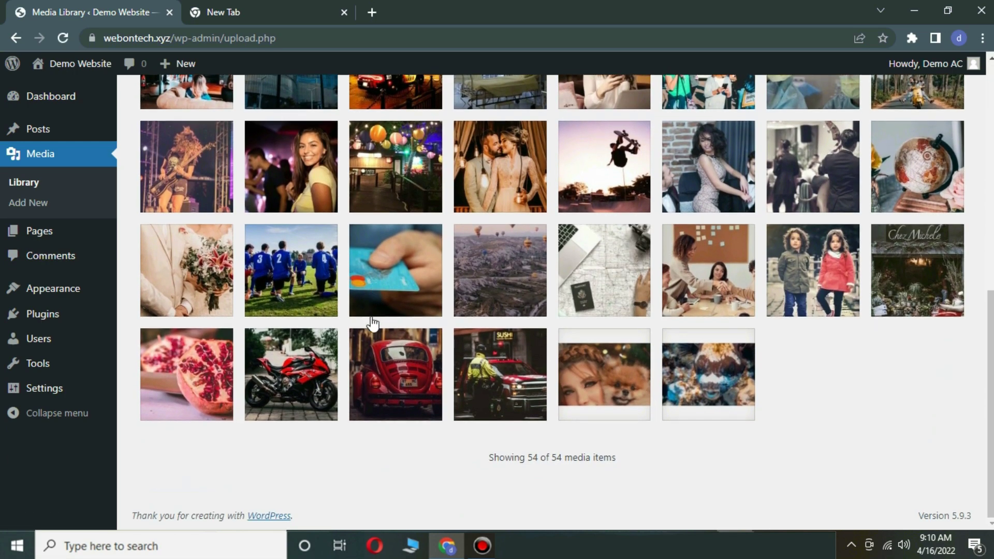
Step: View the list of all pages and the themes installed on the website
{"action": "left_click", "coordinate": [59, 237]}
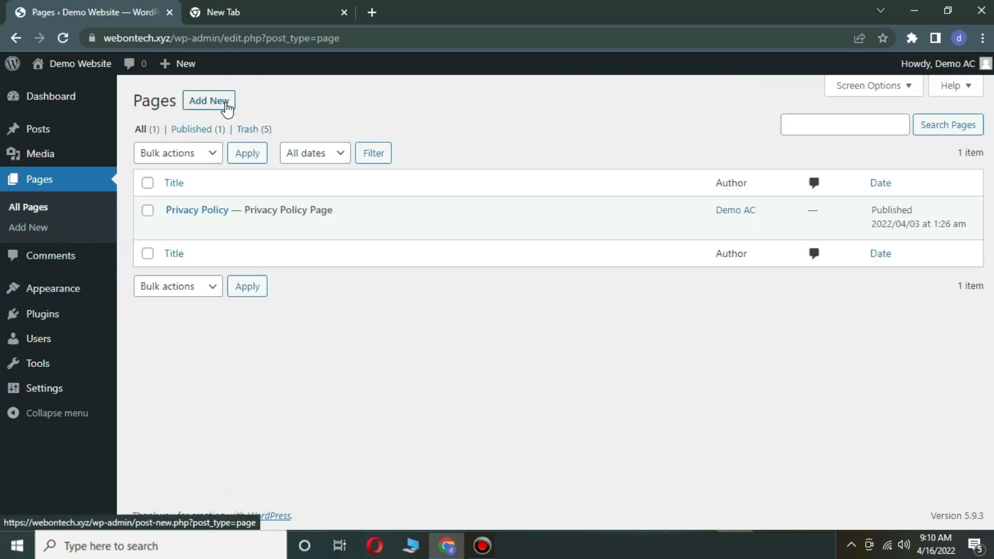
{"action": "mouse_move", "coordinate": [92, 289]}
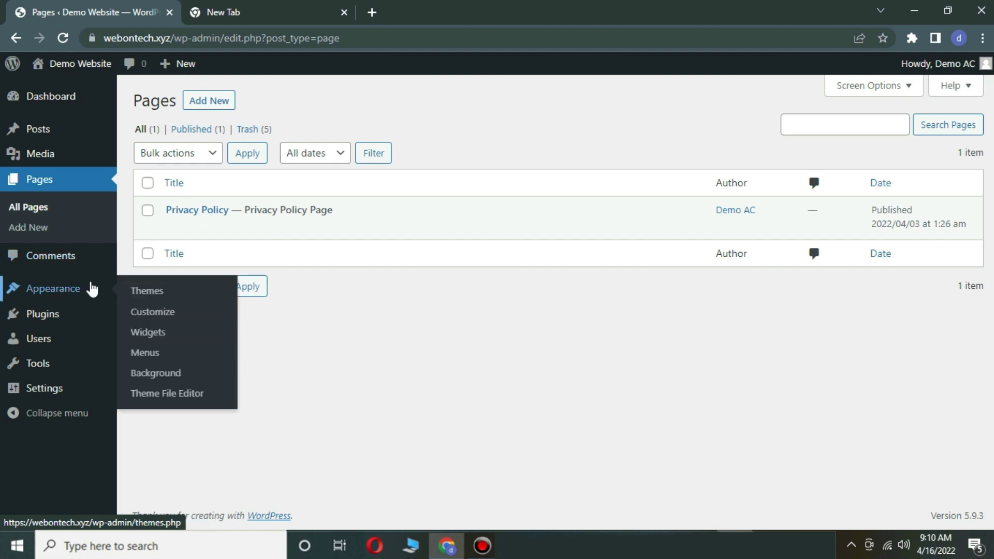
{"action": "left_click", "coordinate": [139, 290]}
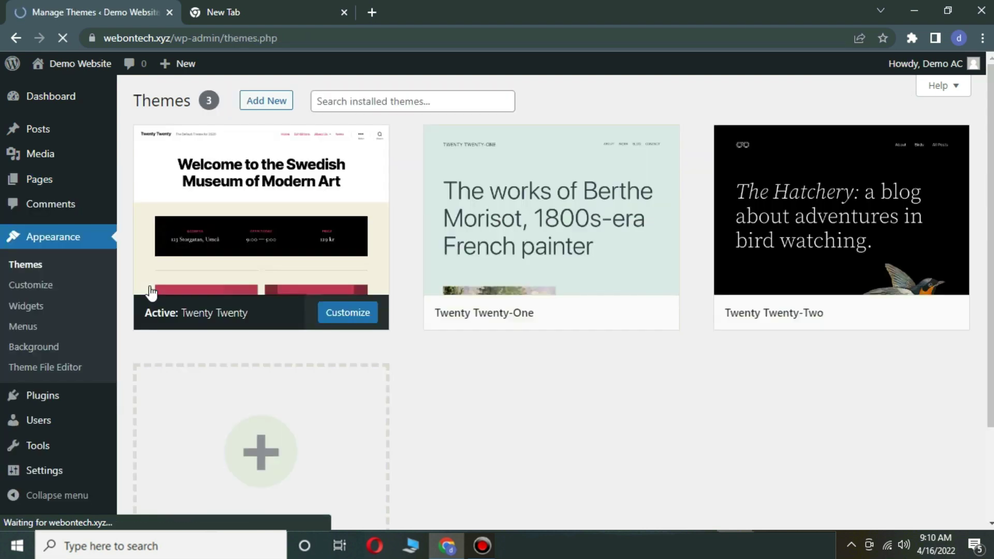
Step: Install and activate the Classic Editor plugin from the featured plugins
{"action": "mouse_move", "coordinate": [62, 406]}
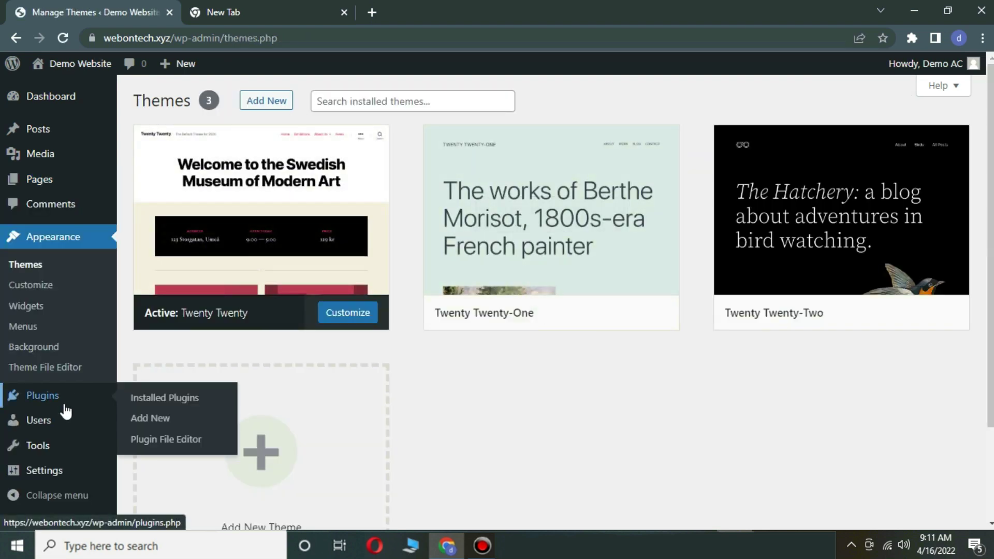
{"action": "left_click", "coordinate": [176, 418]}
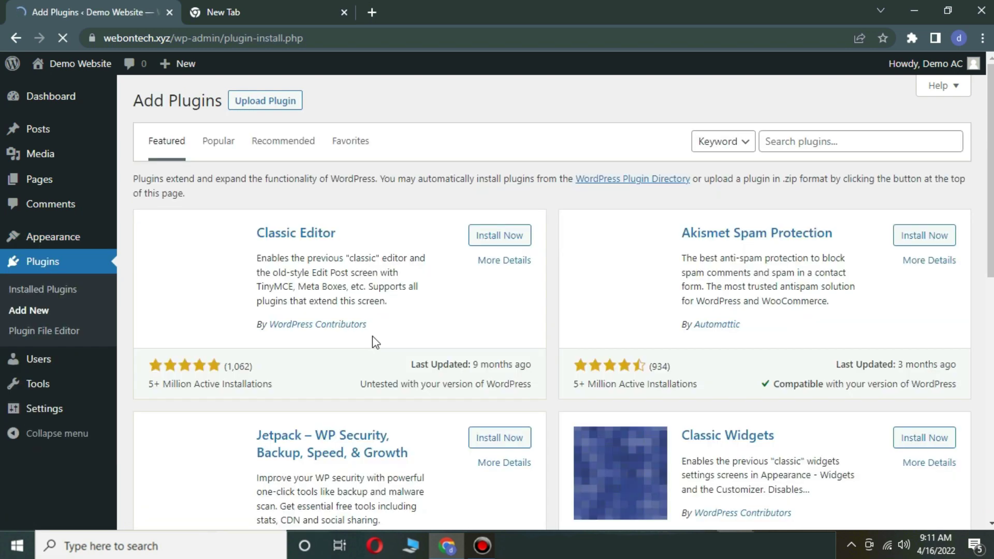
{"action": "scroll", "coordinate": [282, 270], "scroll_direction": "down", "scroll_amount": 2}
{"action": "mouse_move", "coordinate": [112, 414]}
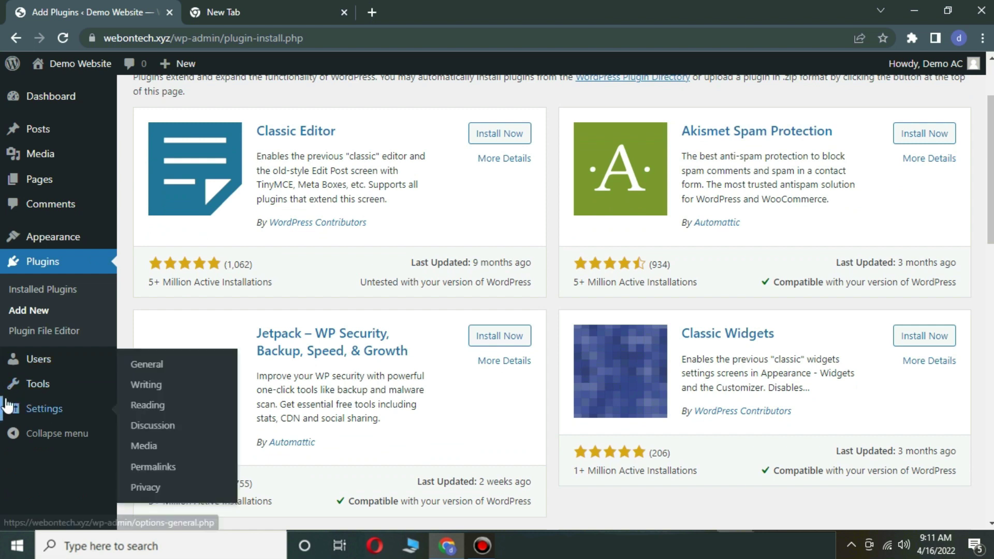
{"action": "scroll", "coordinate": [115, 420], "scroll_direction": "up", "scroll_amount": 2}
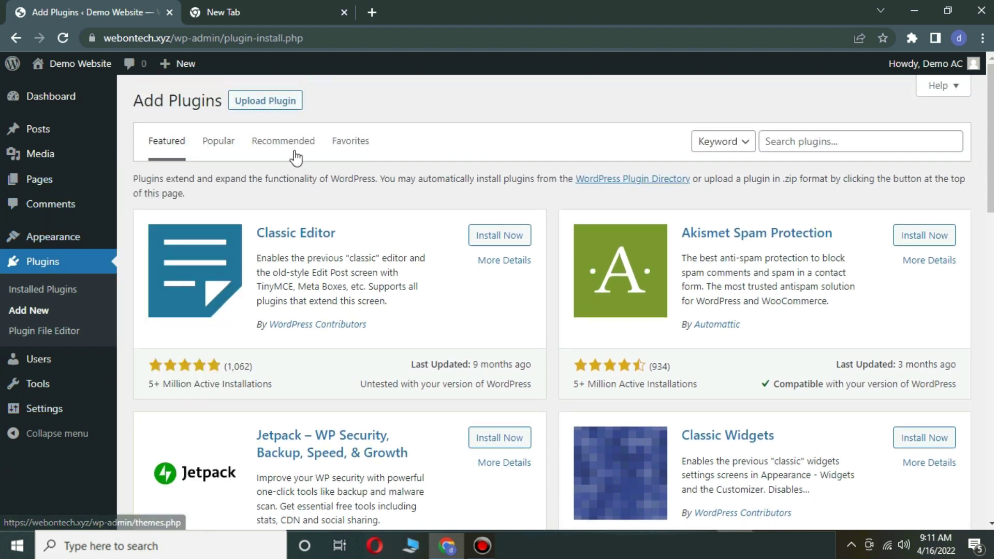
{"action": "left_click", "coordinate": [497, 237]}
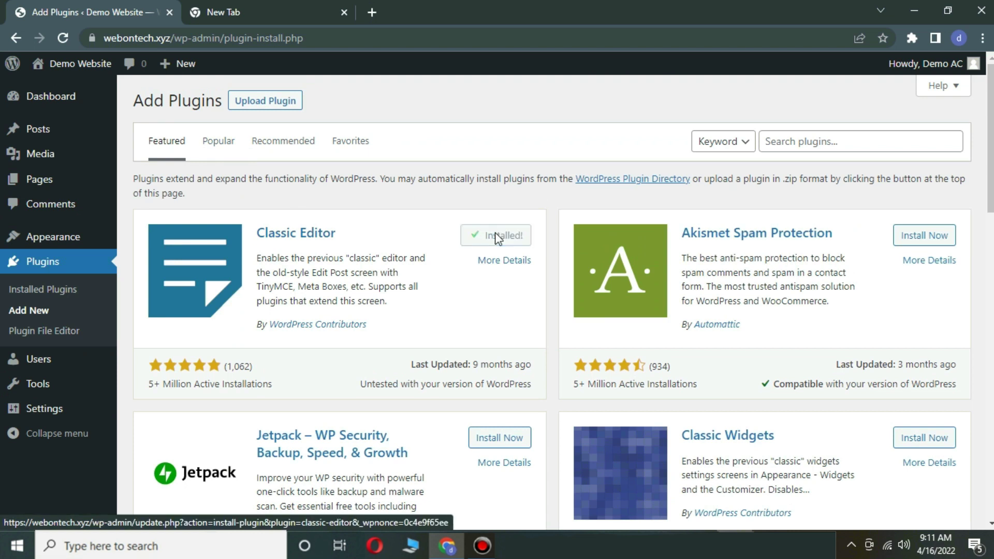
{"action": "left_click", "coordinate": [497, 237]}
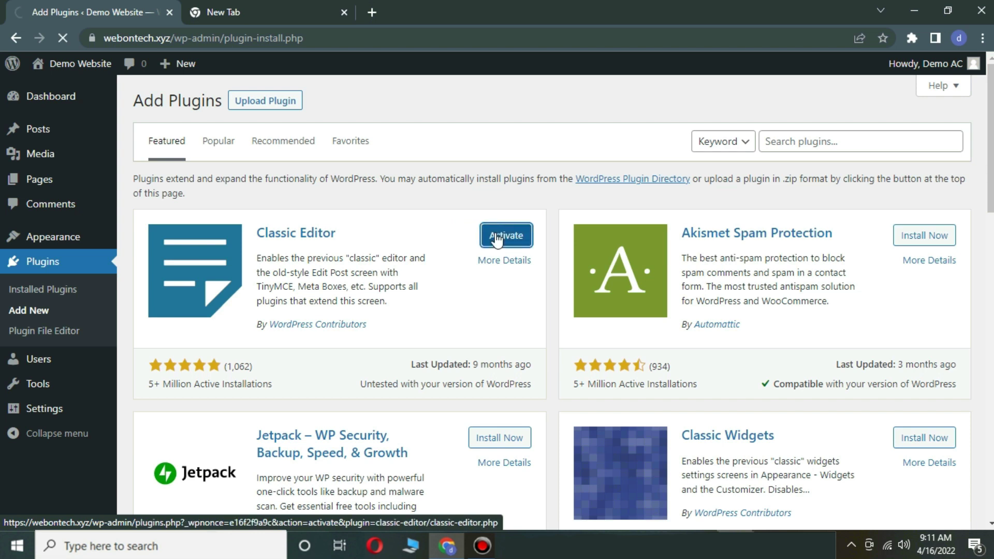
Step: Search the available plugins for "yoast", and install and activate the Yoast SEO plugin
{"action": "left_click", "coordinate": [801, 145]}
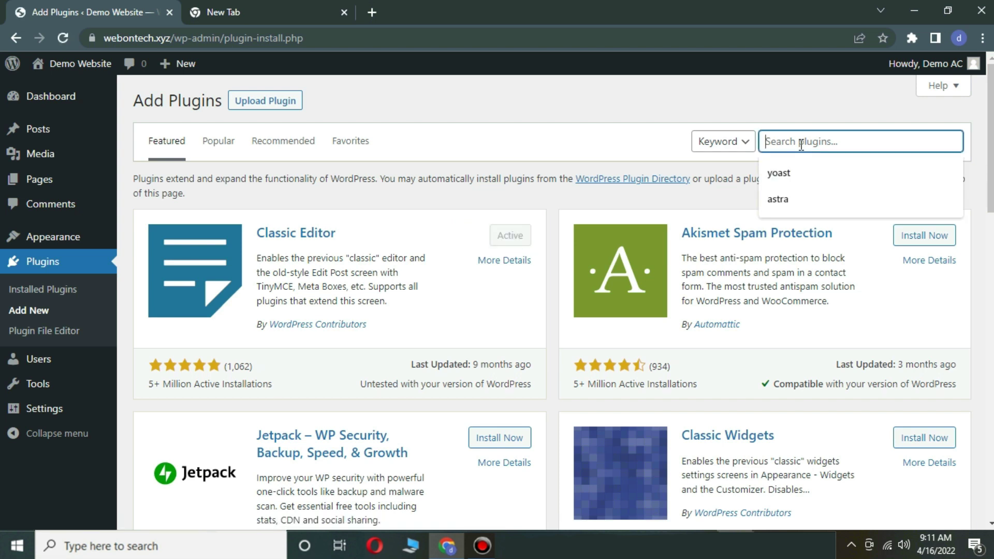
{"action": "type", "text": "yoast"}
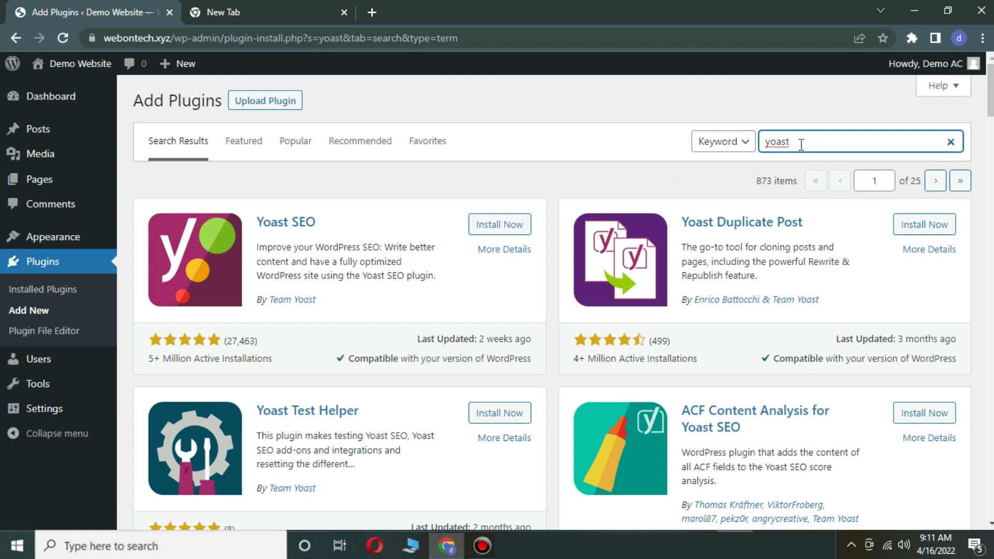
{"action": "left_click", "coordinate": [527, 224]}
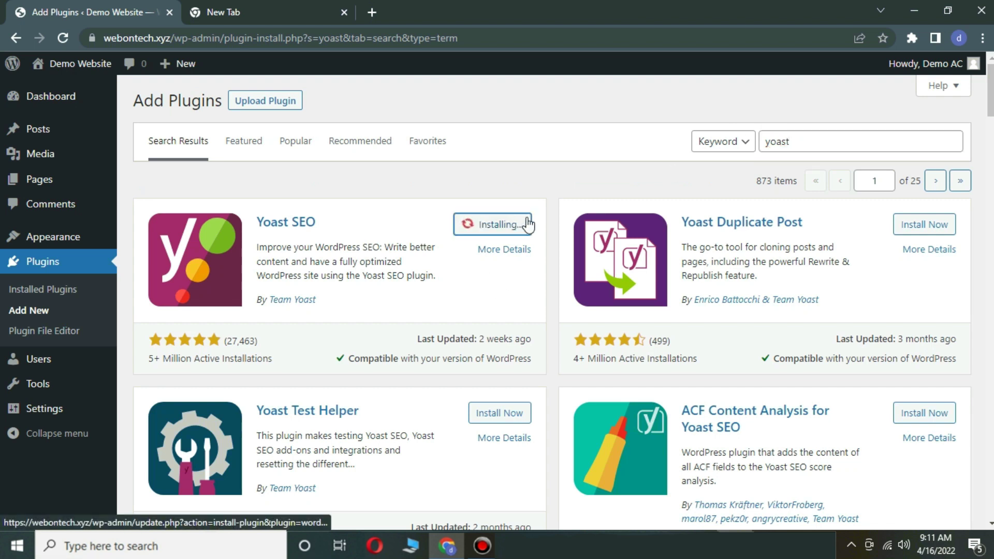
{"action": "left_click", "coordinate": [510, 225]}
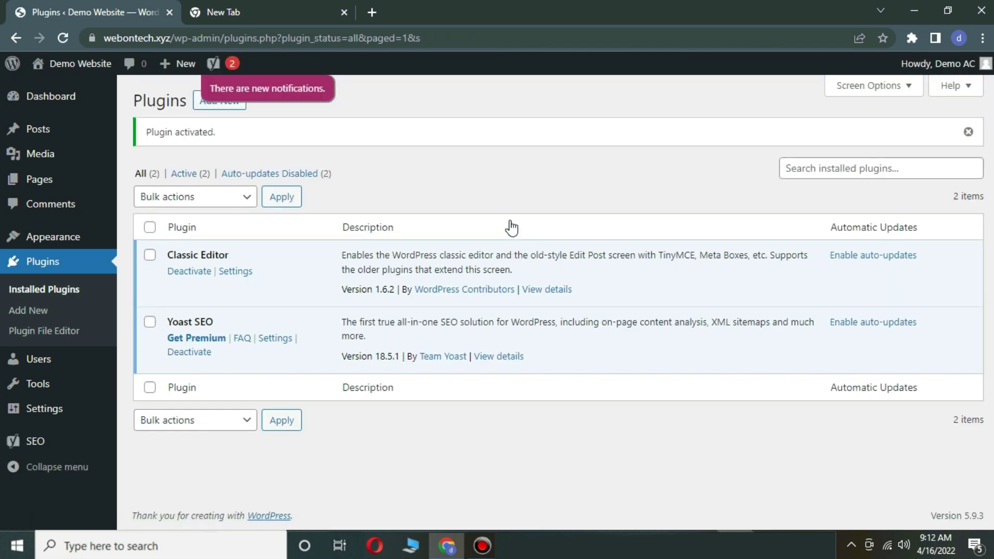
Step: Search the available themes for "astra", and install and activate the Astra theme
{"action": "left_click", "coordinate": [136, 237]}
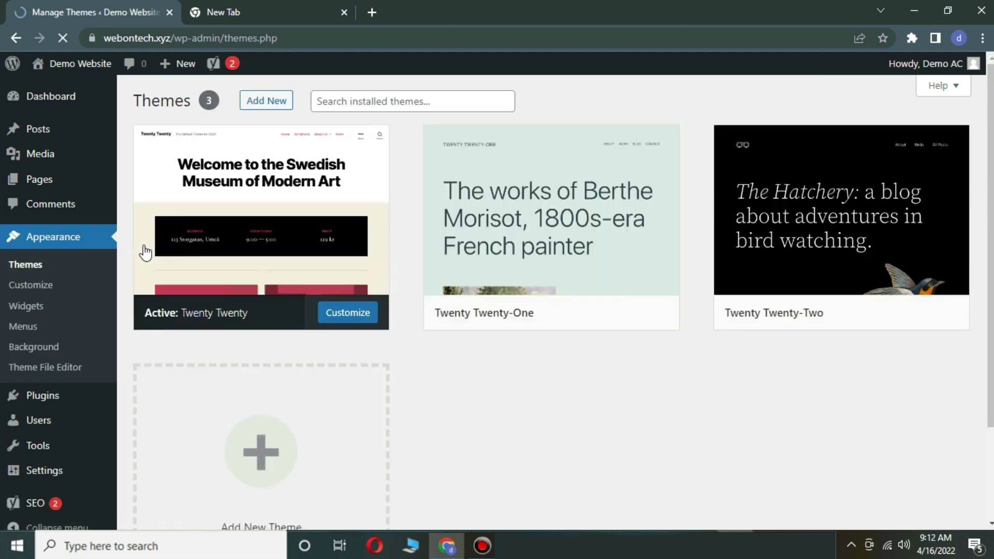
{"action": "left_click", "coordinate": [267, 102]}
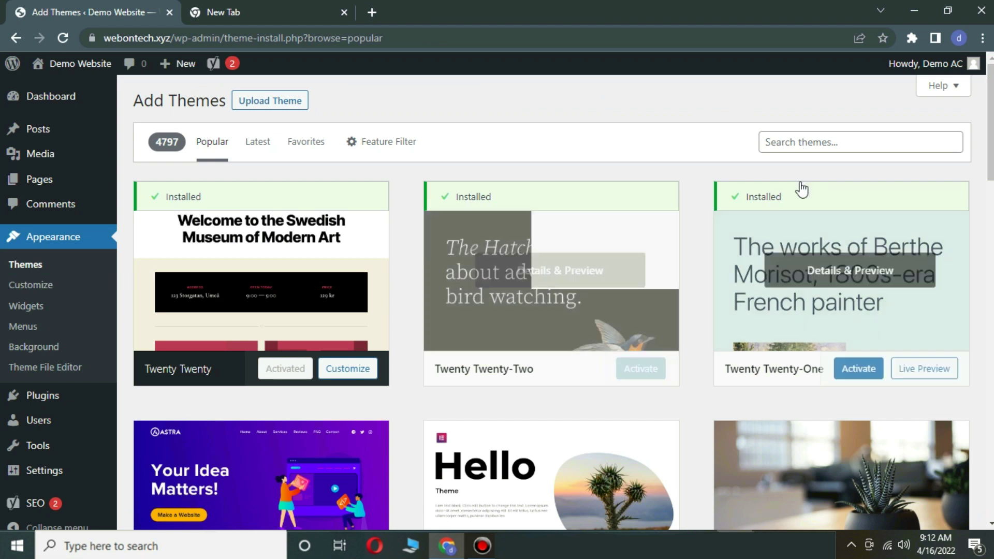
{"action": "left_click", "coordinate": [837, 147]}
{"action": "type", "text": "astra"}
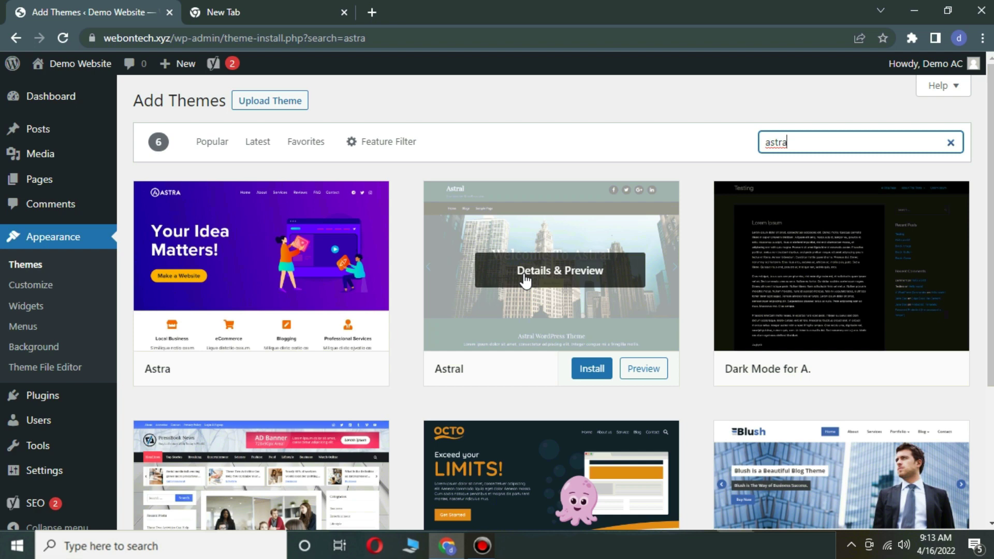
{"action": "left_click", "coordinate": [297, 364]}
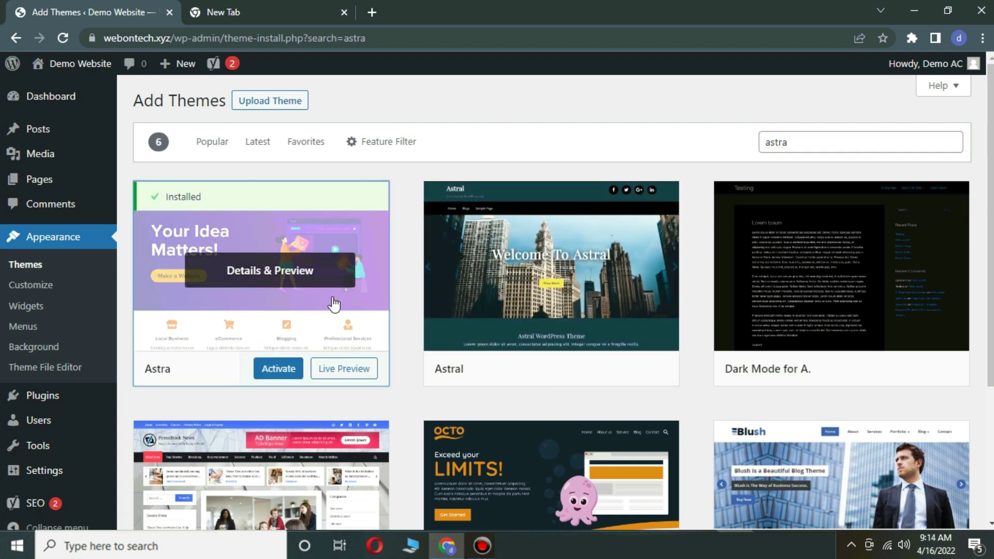
{"action": "left_click", "coordinate": [280, 367]}
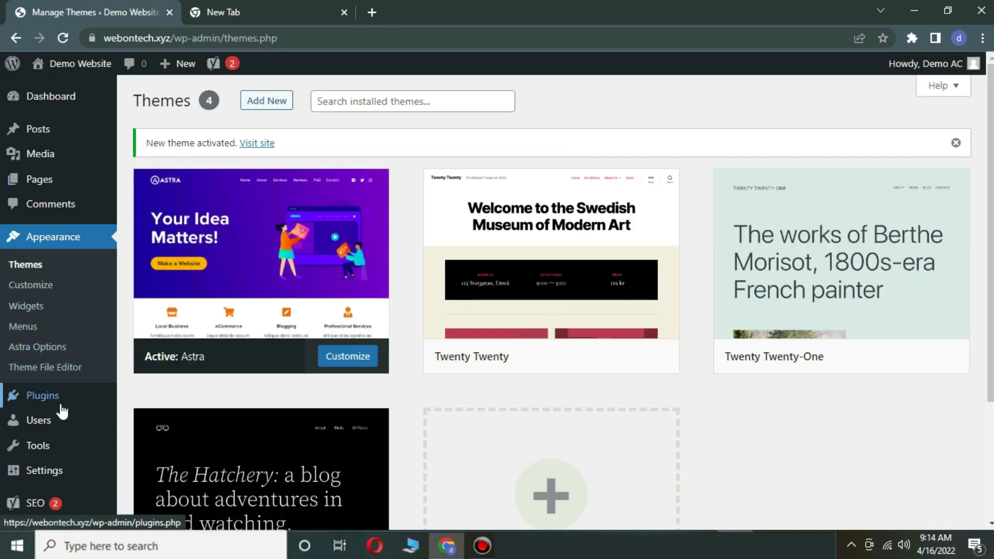
Step: Search the available plugins for "astra", and install and activate the Starter Templates plugin by Brainstorm Force
{"action": "mouse_move", "coordinate": [60, 404]}
{"action": "left_click", "coordinate": [156, 419]}
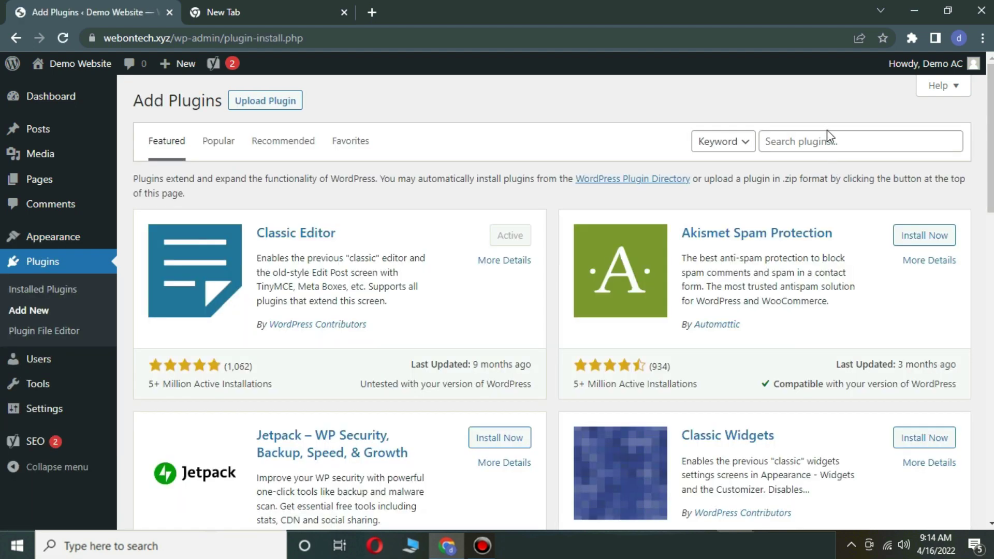
{"action": "left_click", "coordinate": [820, 137]}
{"action": "type", "text": "astra"}
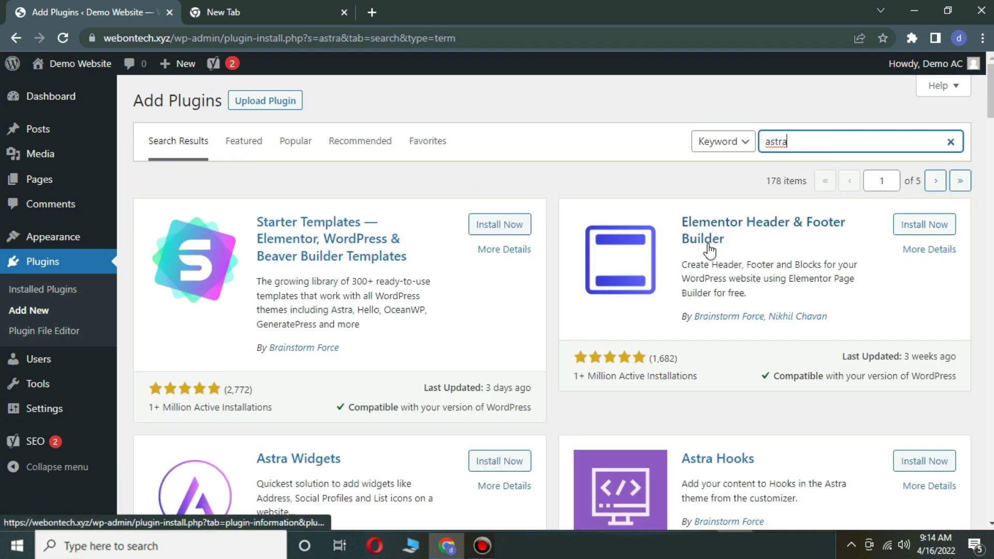
{"action": "left_click", "coordinate": [512, 234]}
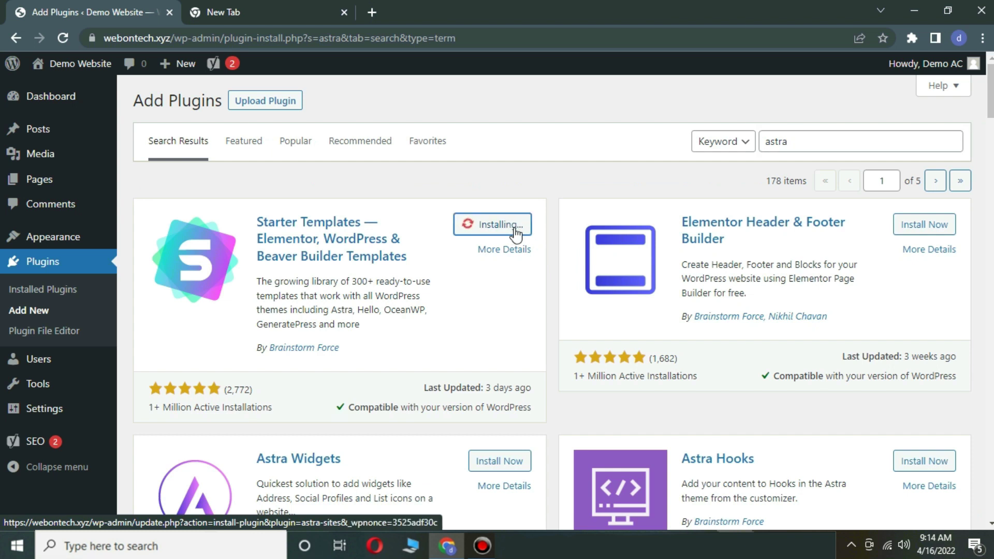
{"action": "left_click", "coordinate": [493, 228]}
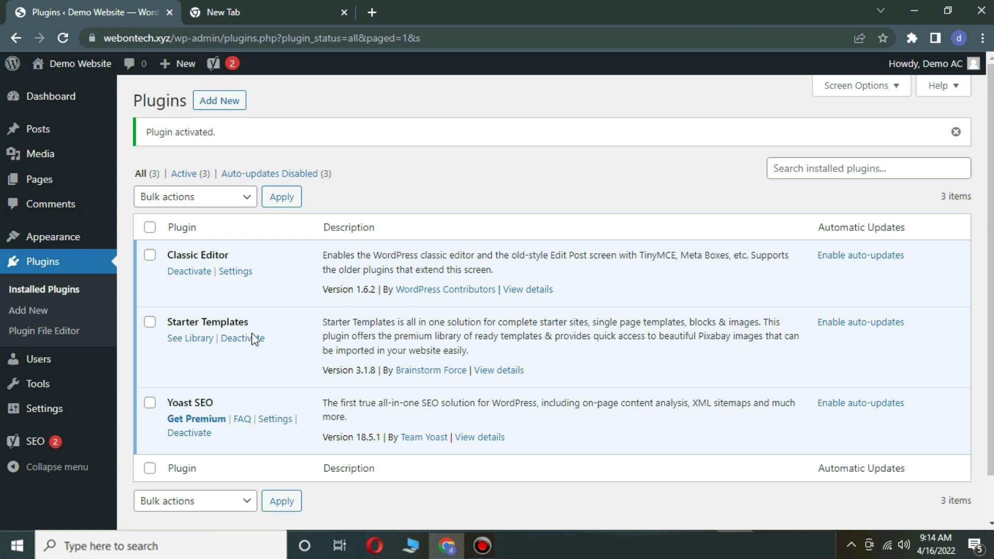
Step: Start building the website from the Starter Templates library with Elementor as the page builder
{"action": "left_click", "coordinate": [194, 345]}
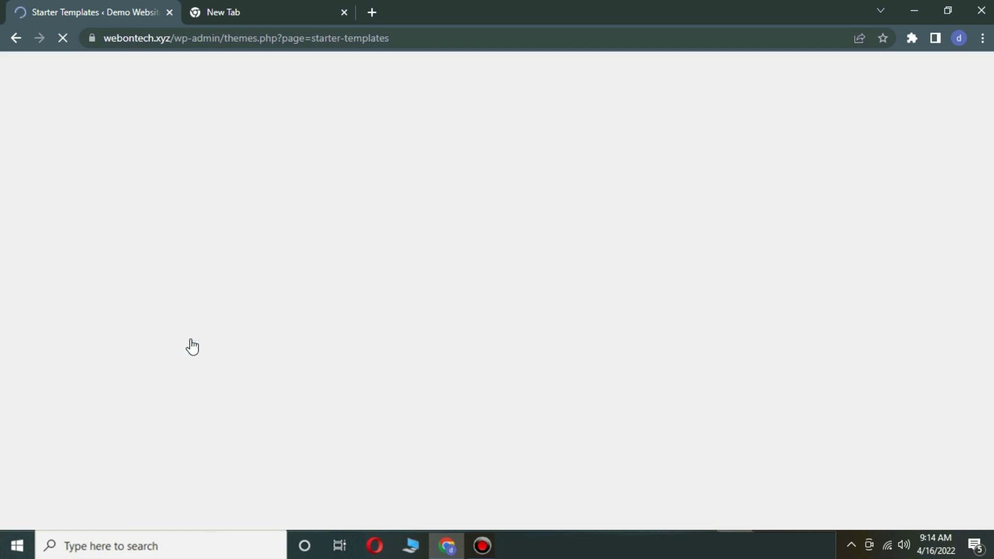
{"action": "scroll", "coordinate": [191, 347], "scroll_direction": "down", "scroll_amount": 3}
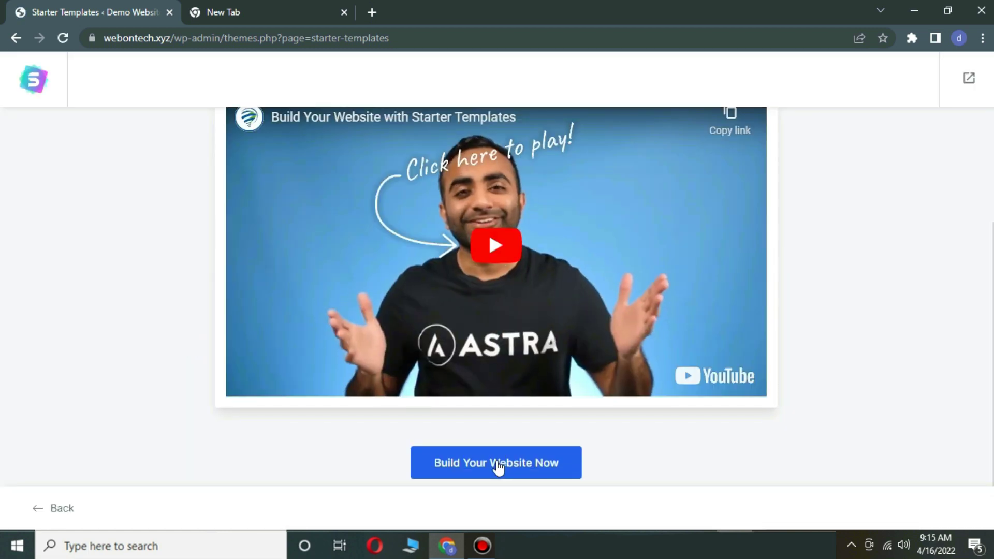
{"action": "left_click", "coordinate": [498, 464]}
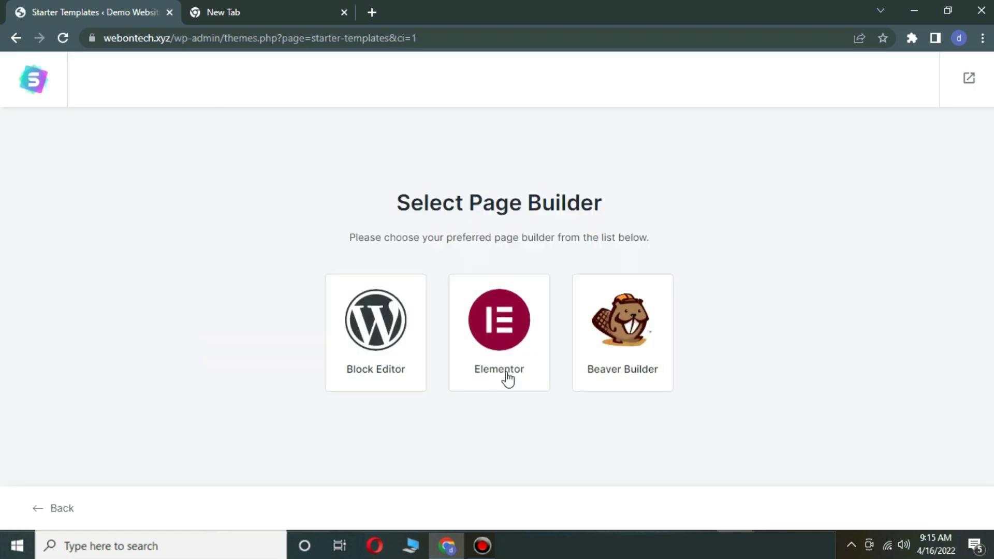
{"action": "left_click", "coordinate": [496, 325]}
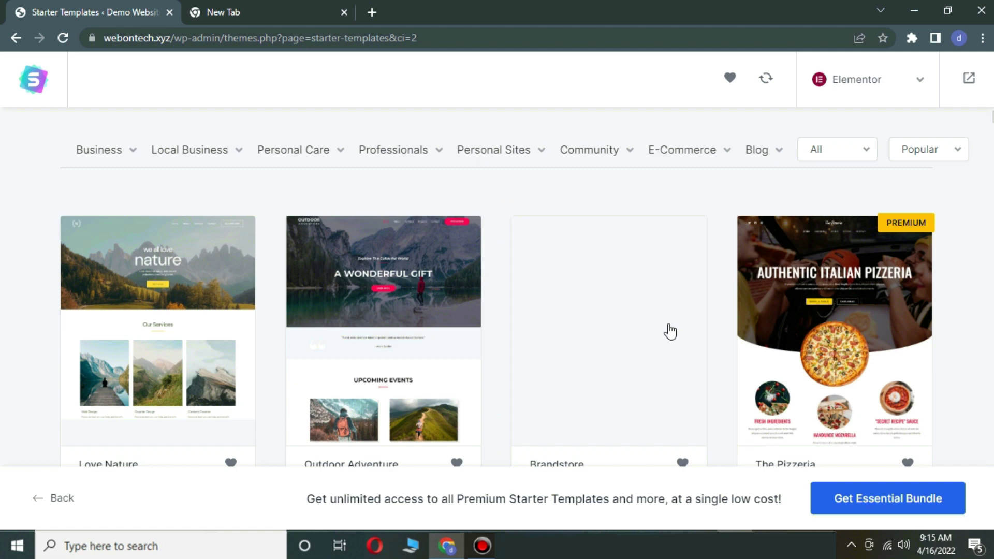
Step: Browse the Elementor starter templates and examine the free and premium website designs on offer
{"action": "scroll", "coordinate": [539, 283], "scroll_direction": "down", "scroll_amount": 3}
{"action": "scroll", "coordinate": [521, 310], "scroll_direction": "down", "scroll_amount": 3}
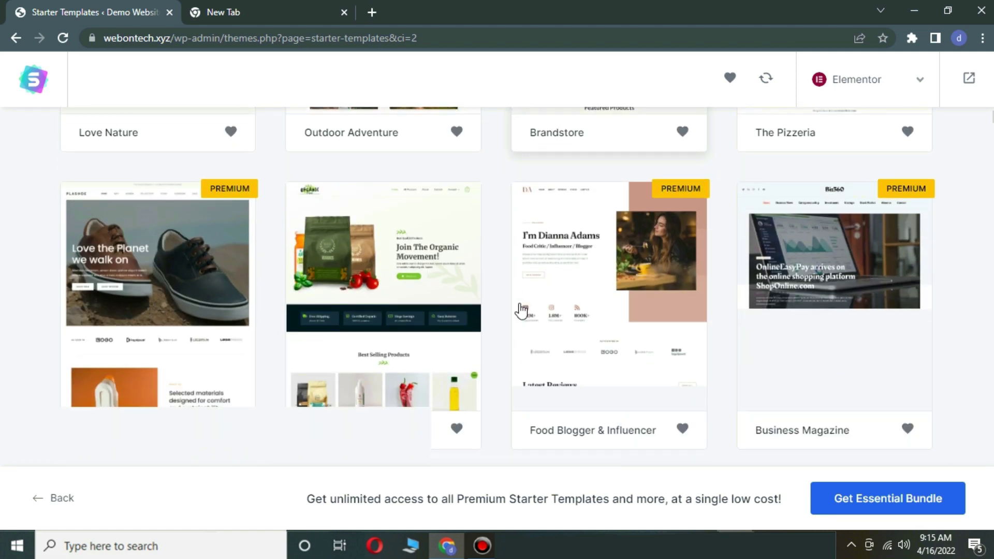
{"action": "scroll", "coordinate": [521, 311], "scroll_direction": "down", "scroll_amount": 2}
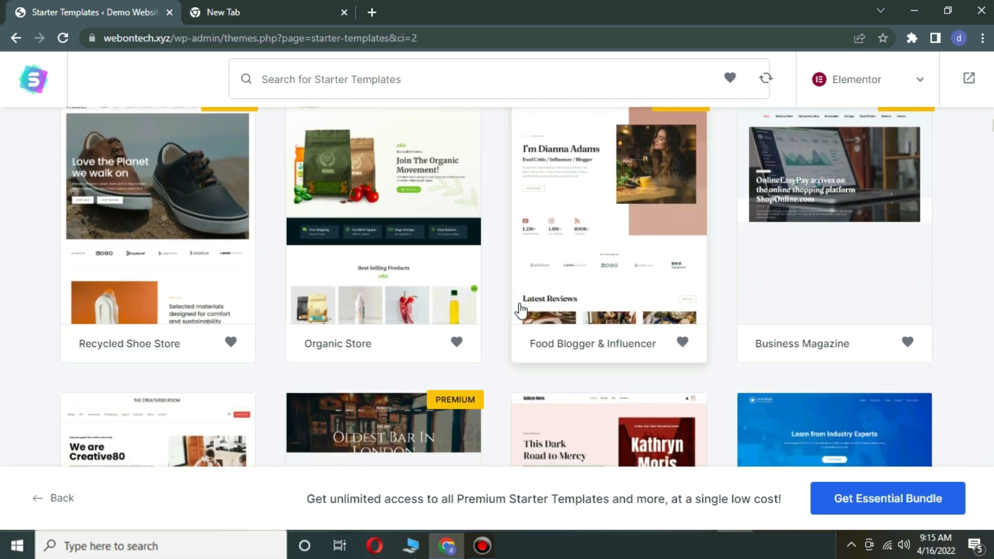
{"action": "scroll", "coordinate": [522, 310], "scroll_direction": "down", "scroll_amount": 3}
{"action": "scroll", "coordinate": [521, 311], "scroll_direction": "down", "scroll_amount": 3}
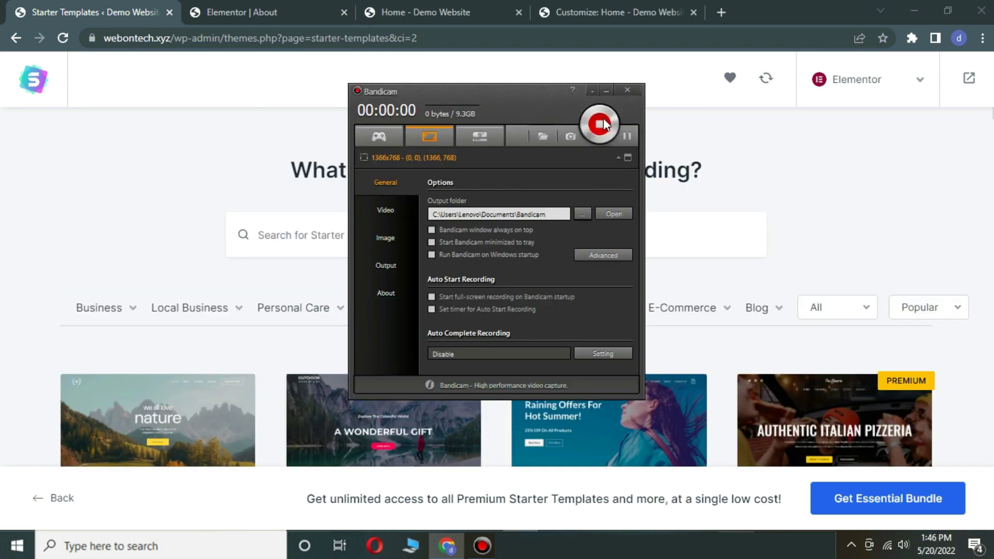
{"action": "left_click", "coordinate": [612, 89]}
{"action": "scroll", "coordinate": [657, 290], "scroll_direction": "down", "scroll_amount": 10}
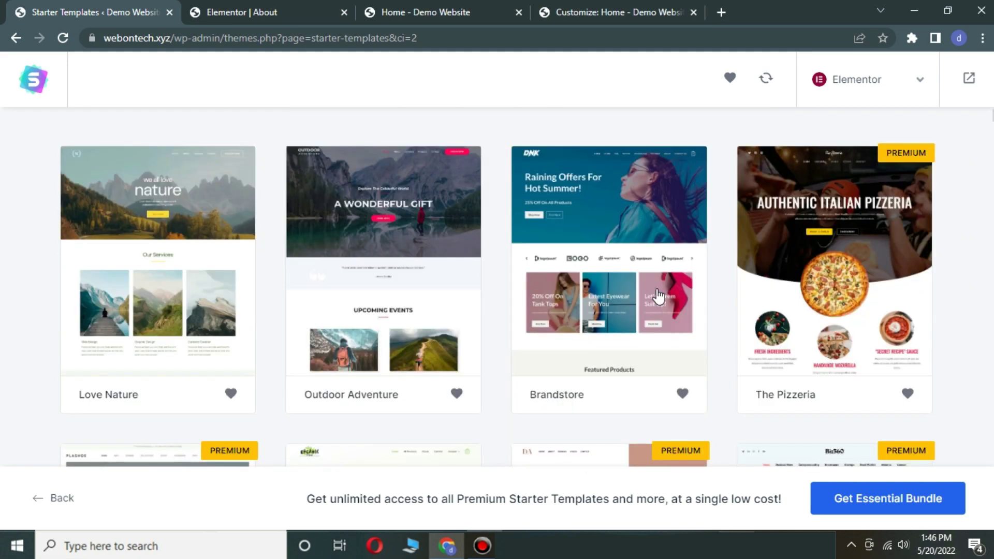
{"action": "scroll", "coordinate": [658, 296], "scroll_direction": "down", "scroll_amount": 12}
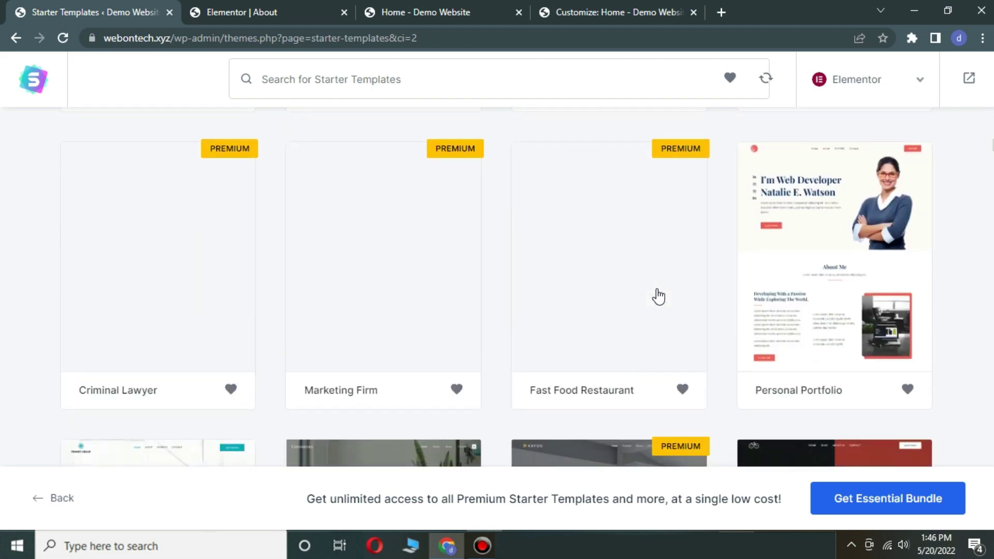
{"action": "scroll", "coordinate": [658, 297], "scroll_direction": "down", "scroll_amount": 10}
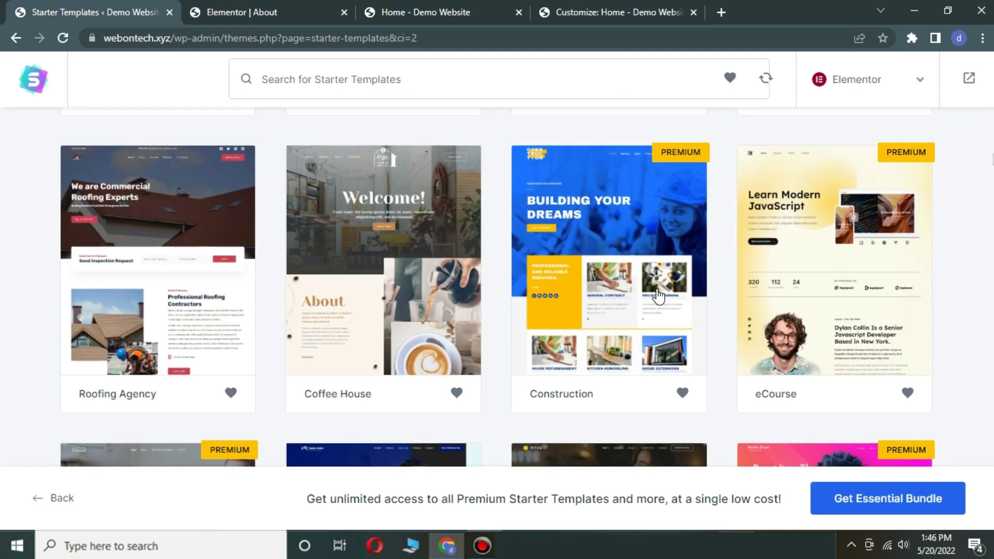
Step: Select the Cycle Shop starter template and examine its homepage preview down to the footer
{"action": "scroll", "coordinate": [661, 292], "scroll_direction": "up", "scroll_amount": 5}
{"action": "left_click", "coordinate": [850, 208]}
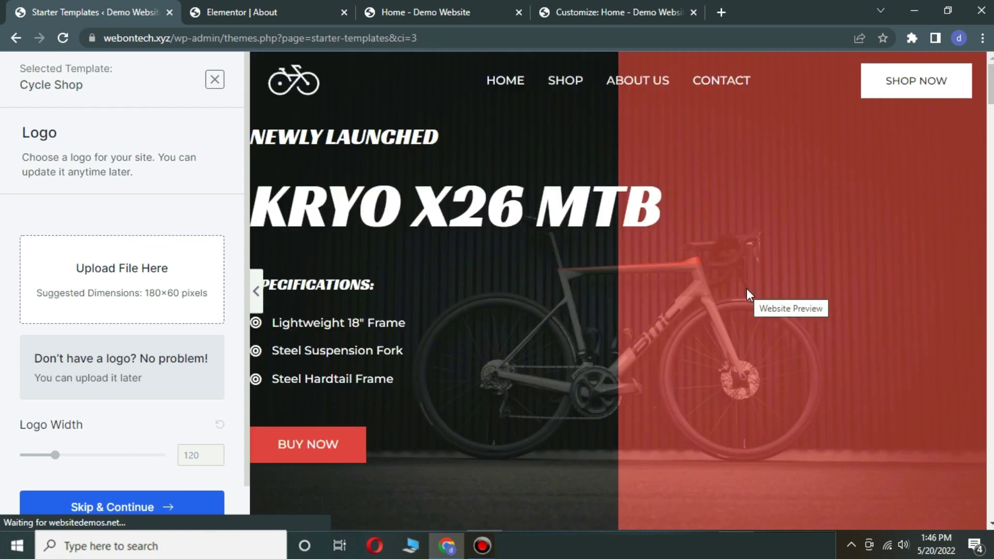
{"action": "scroll", "coordinate": [747, 289], "scroll_direction": "down", "scroll_amount": 7}
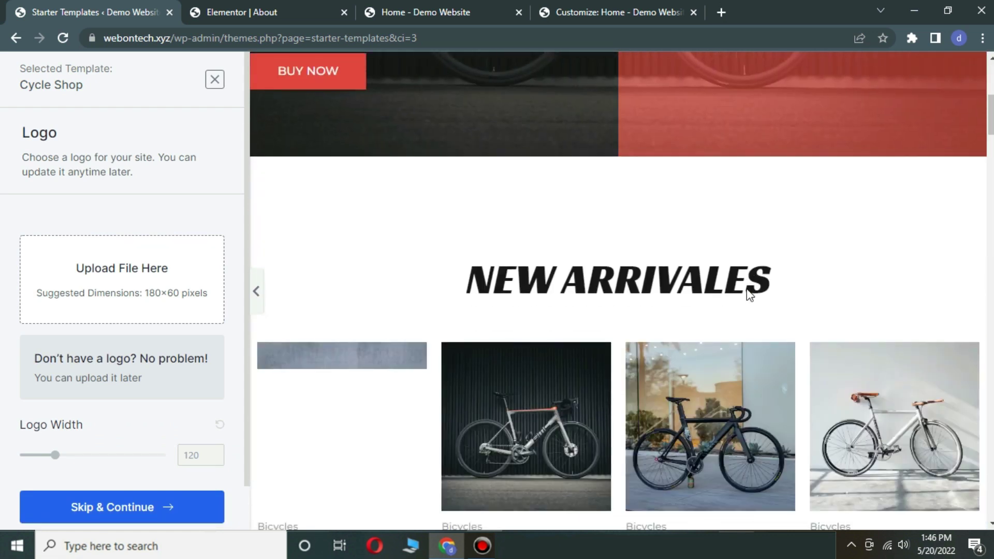
{"action": "scroll", "coordinate": [748, 293], "scroll_direction": "down", "scroll_amount": 6}
{"action": "scroll", "coordinate": [747, 289], "scroll_direction": "down", "scroll_amount": 1}
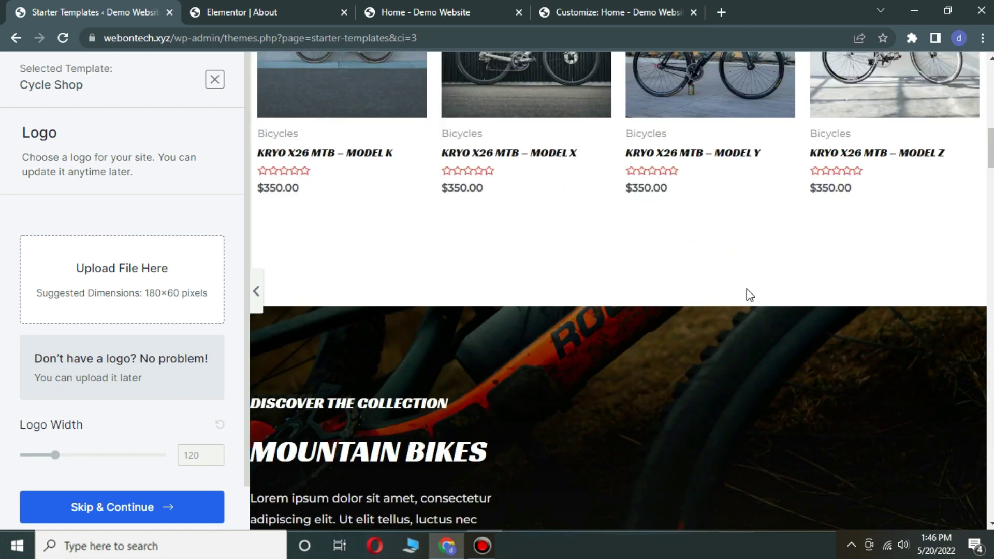
{"action": "scroll", "coordinate": [747, 289], "scroll_direction": "down", "scroll_amount": 10}
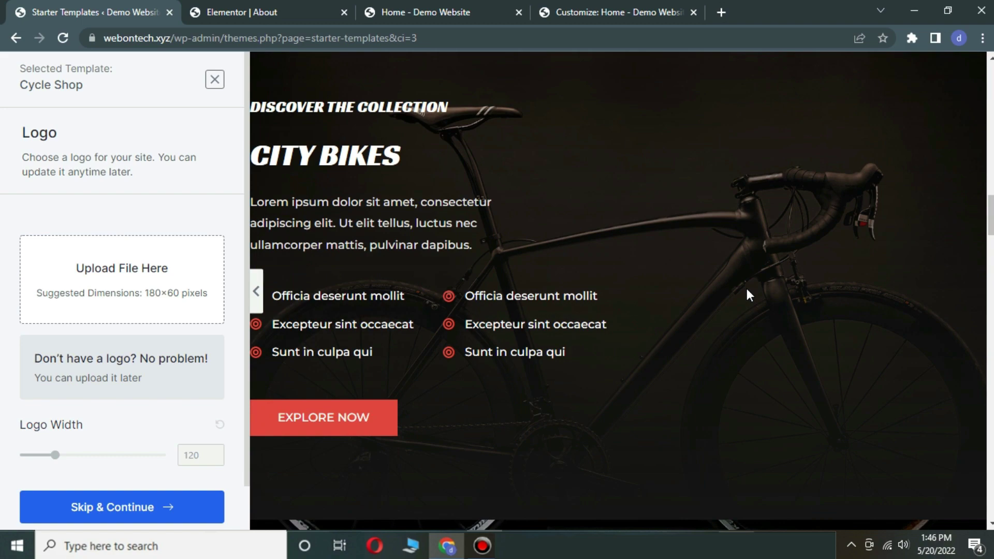
{"action": "scroll", "coordinate": [747, 290], "scroll_direction": "down", "scroll_amount": 10}
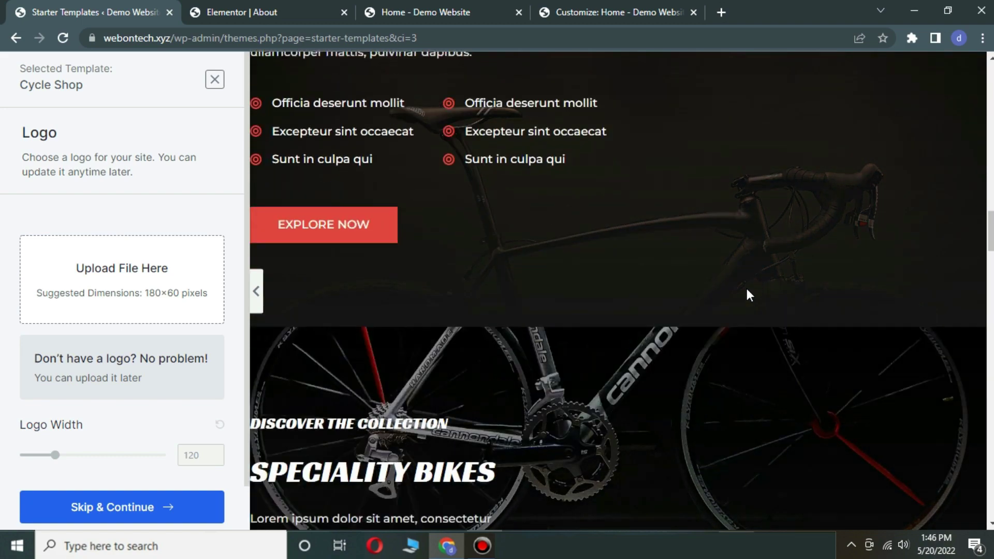
{"action": "scroll", "coordinate": [747, 295], "scroll_direction": "down", "scroll_amount": 15}
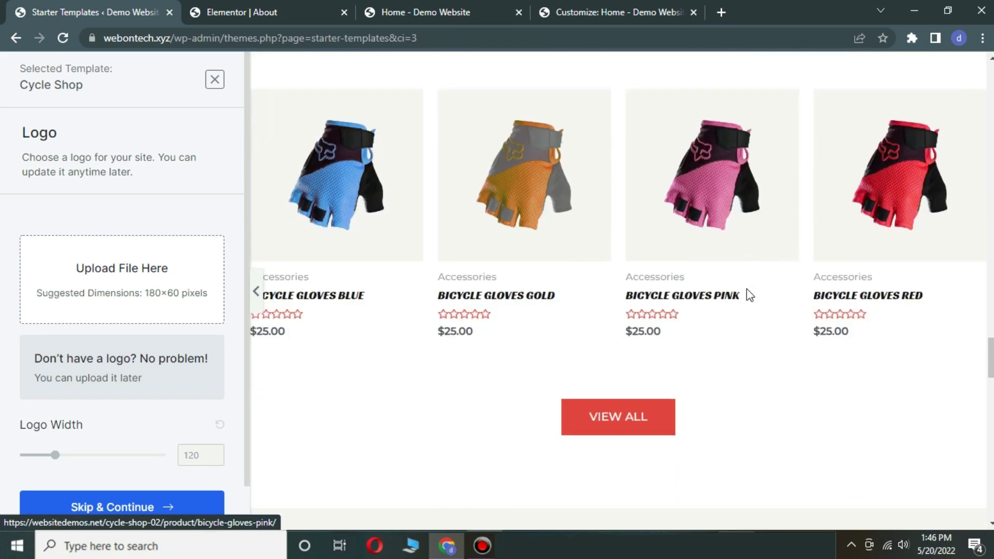
{"action": "scroll", "coordinate": [747, 296], "scroll_direction": "down", "scroll_amount": 15}
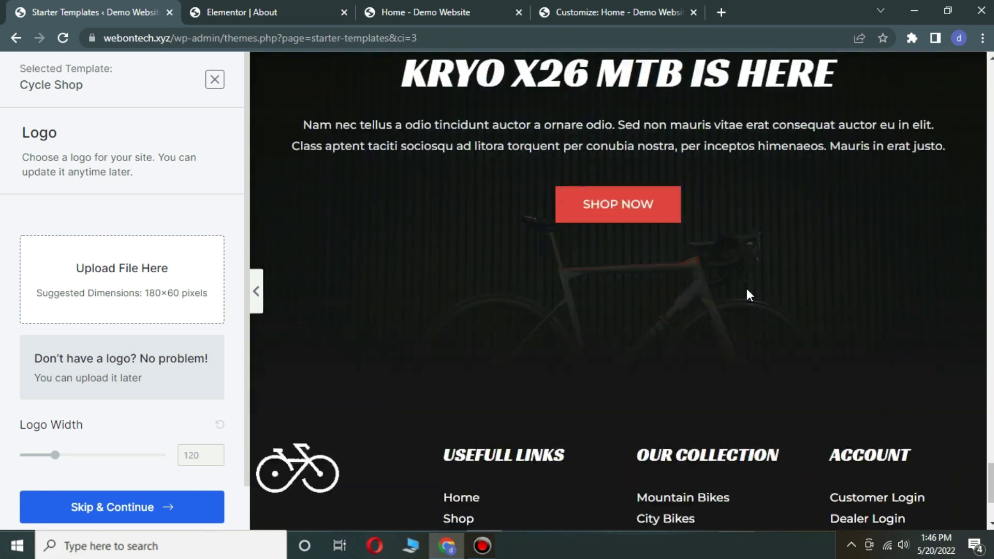
{"action": "scroll", "coordinate": [746, 295], "scroll_direction": "down", "scroll_amount": 1}
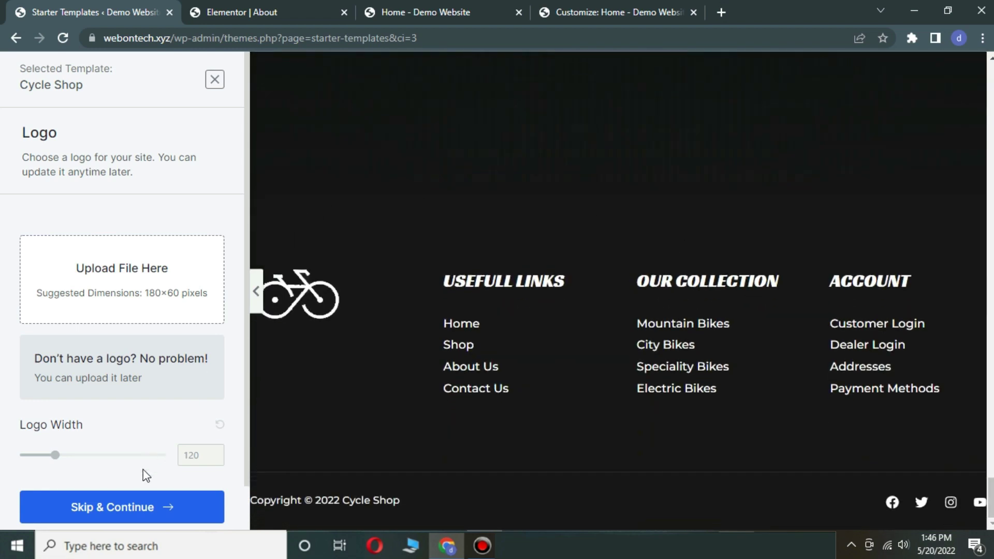
Step: Skip the logo, keep the template's default colors and fonts, and build the website with all advanced import options enabled
{"action": "left_click", "coordinate": [133, 506]}
{"action": "scroll", "coordinate": [134, 502], "scroll_direction": "down", "scroll_amount": 5}
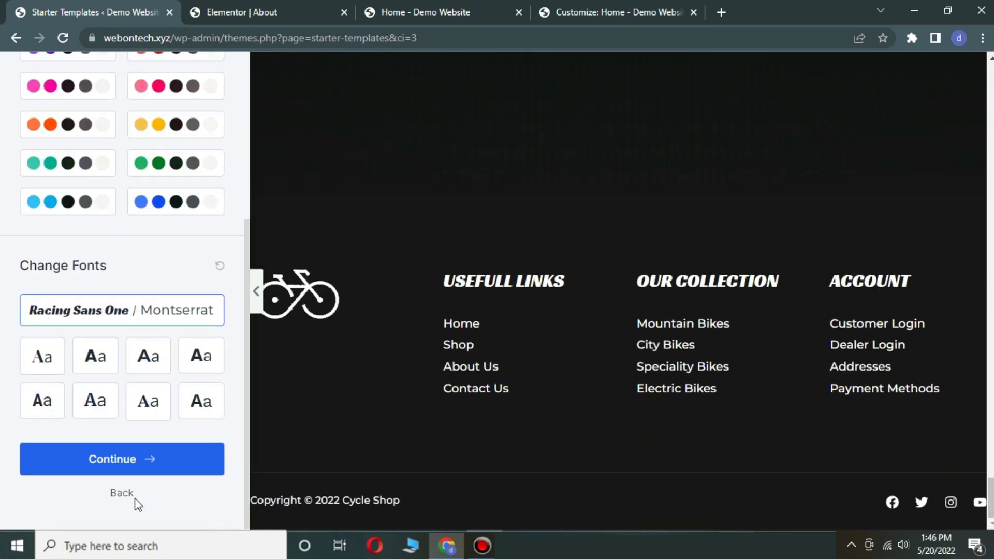
{"action": "left_click", "coordinate": [119, 460]}
{"action": "left_click", "coordinate": [473, 346]}
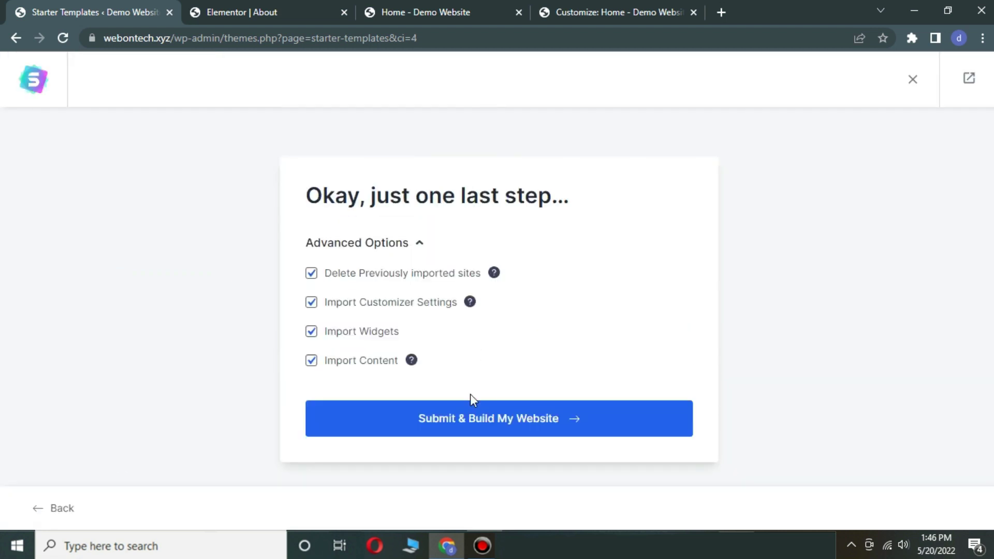
{"action": "left_click", "coordinate": [465, 418]}
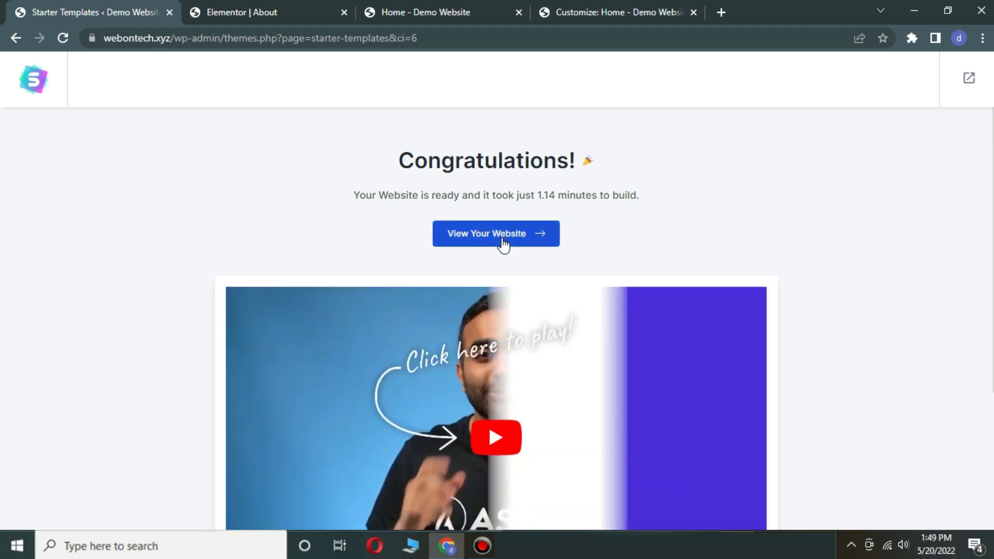
Step: View the newly built website and close the three older browser tabs for Elementor, Home and Customize
{"action": "left_click", "coordinate": [502, 239]}
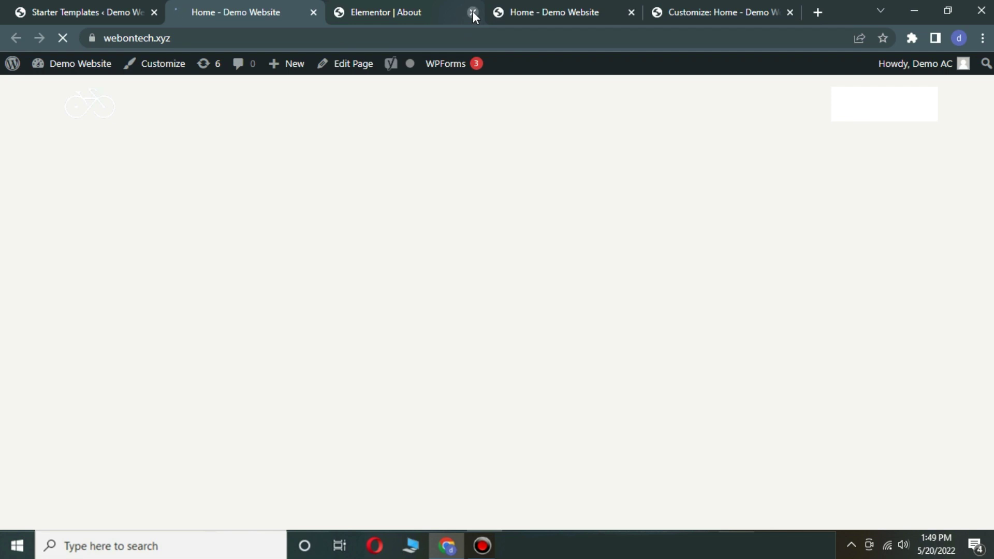
{"action": "left_click", "coordinate": [473, 12]}
{"action": "left_click", "coordinate": [473, 12]}
{"action": "left_click", "coordinate": [472, 12]}
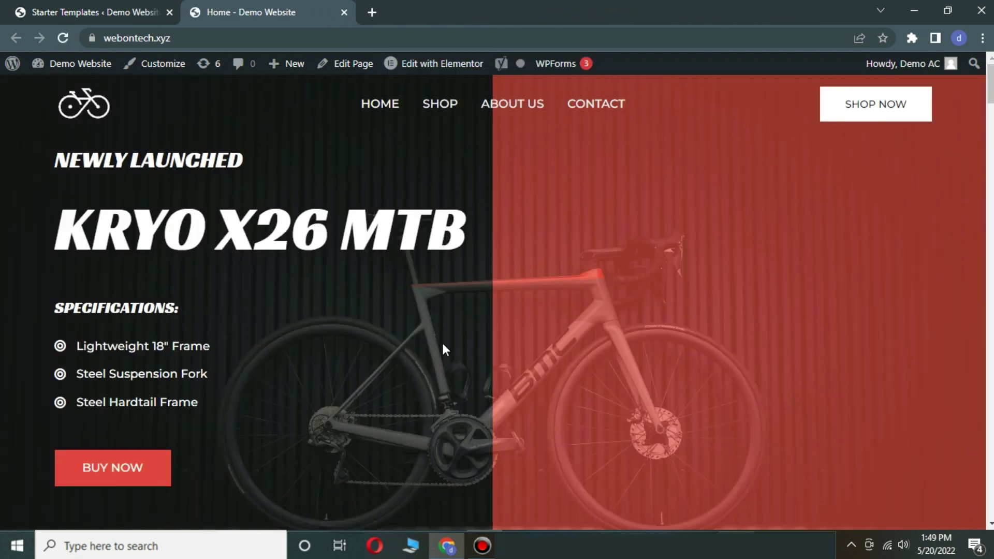
Step: Examine the imported homepage's sections, from the hero banner through the accessories to the closing Shop Now banner
{"action": "scroll", "coordinate": [442, 341], "scroll_direction": "down", "scroll_amount": 10}
{"action": "scroll", "coordinate": [443, 343], "scroll_direction": "down", "scroll_amount": 20}
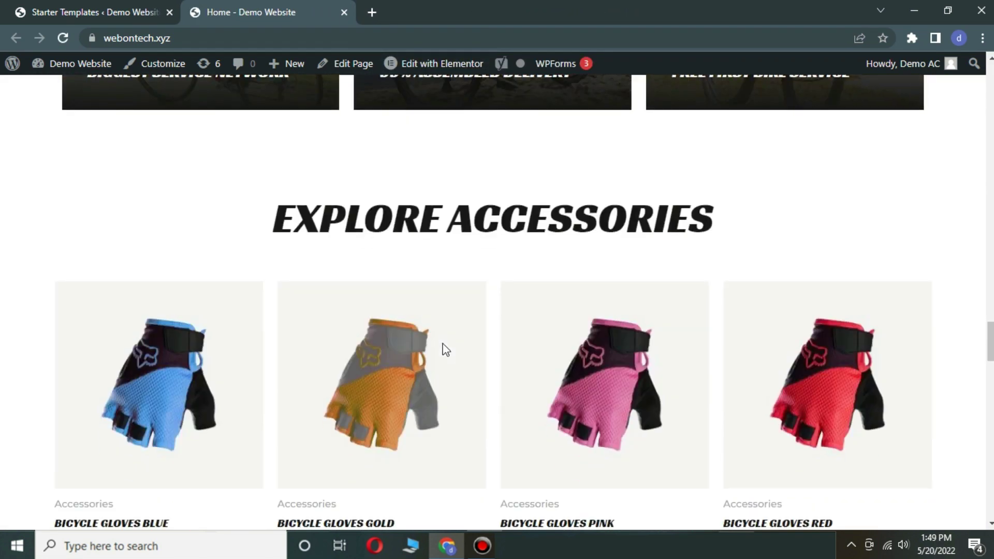
{"action": "scroll", "coordinate": [444, 345], "scroll_direction": "down", "scroll_amount": 15}
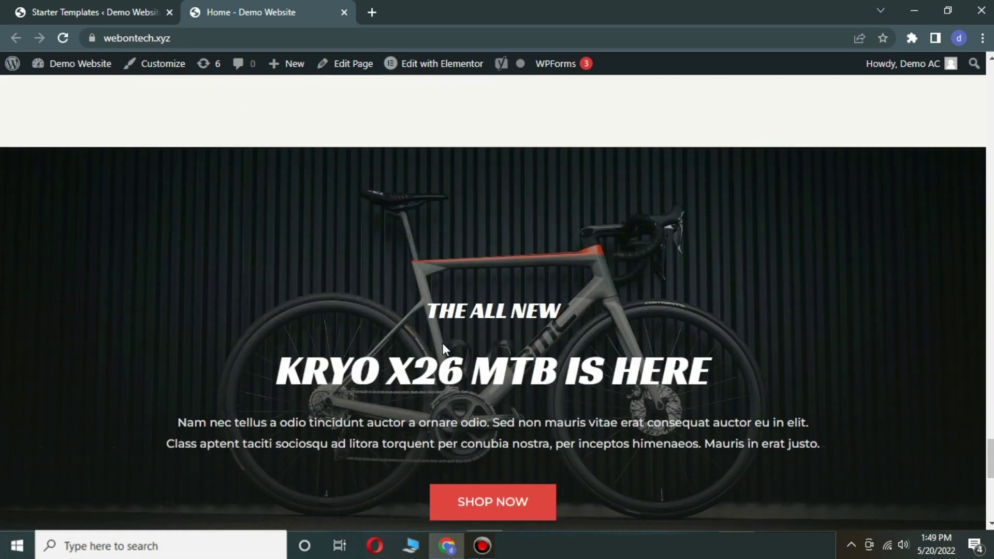
{"action": "scroll", "coordinate": [443, 345], "scroll_direction": "up", "scroll_amount": 20}
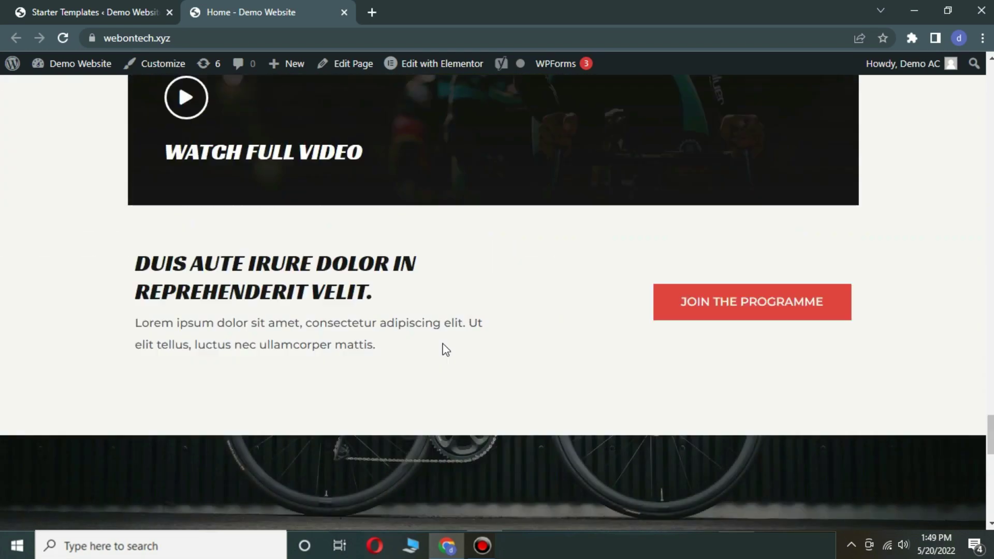
{"action": "scroll", "coordinate": [445, 350], "scroll_direction": "up", "scroll_amount": 20}
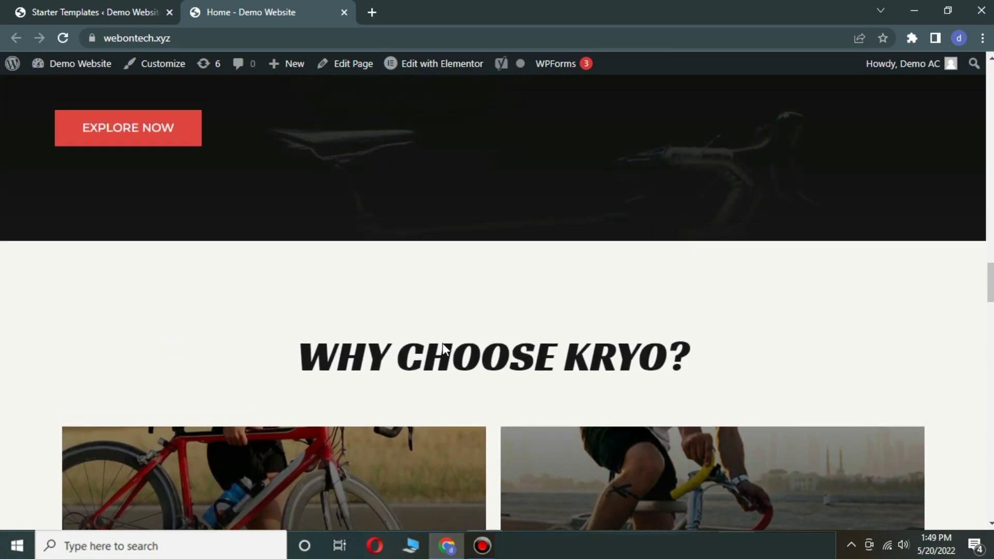
{"action": "scroll", "coordinate": [444, 350], "scroll_direction": "up", "scroll_amount": 10}
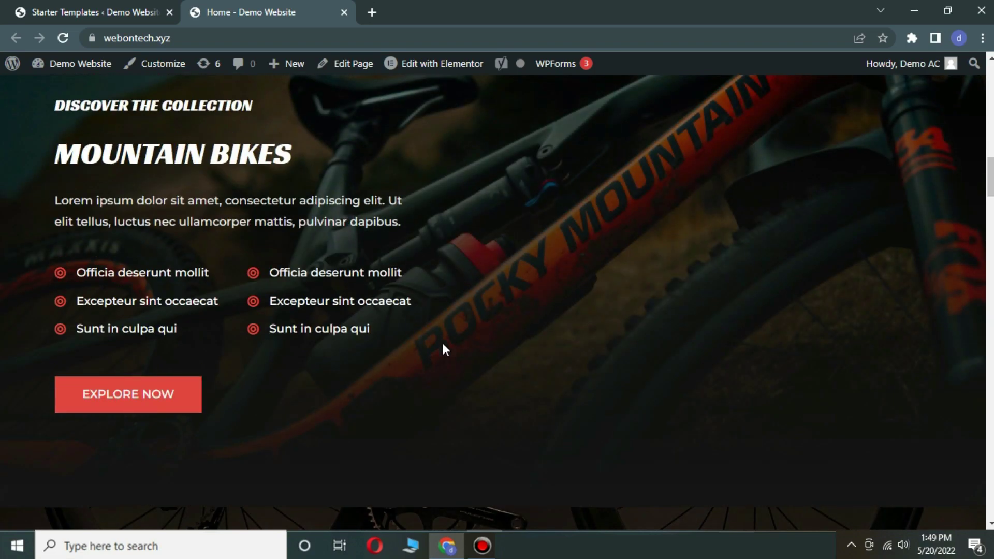
{"action": "scroll", "coordinate": [444, 350], "scroll_direction": "up", "scroll_amount": 7}
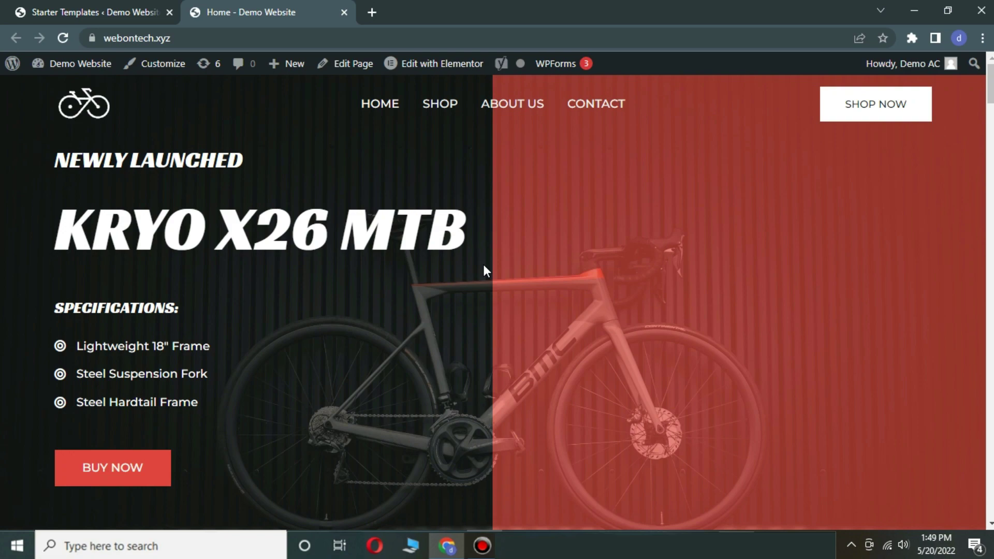
{"action": "scroll", "coordinate": [484, 269], "scroll_direction": "down", "scroll_amount": 15}
{"action": "scroll", "coordinate": [484, 269], "scroll_direction": "up", "scroll_amount": 15}
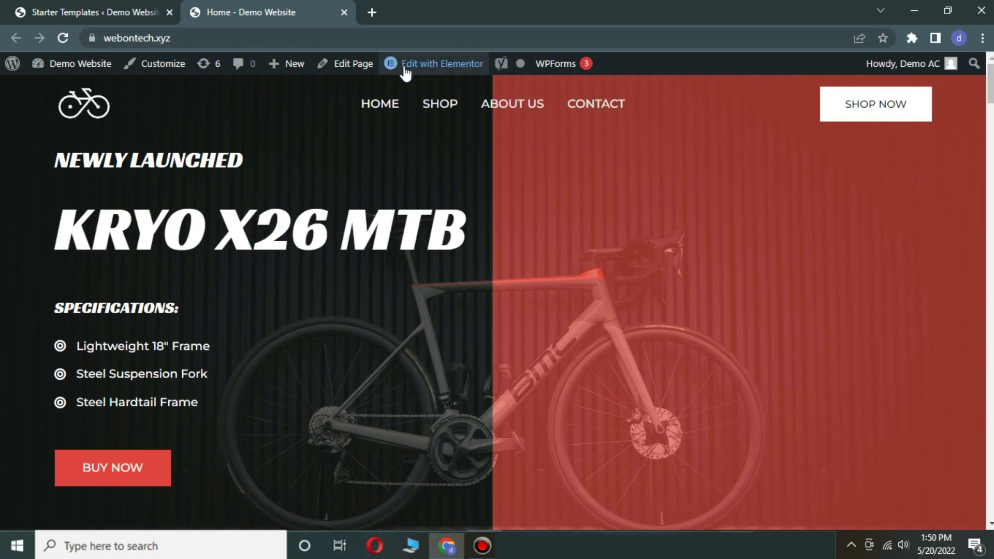
Step: Open the homepage for editing with Elementor
{"action": "left_click", "coordinate": [406, 68]}
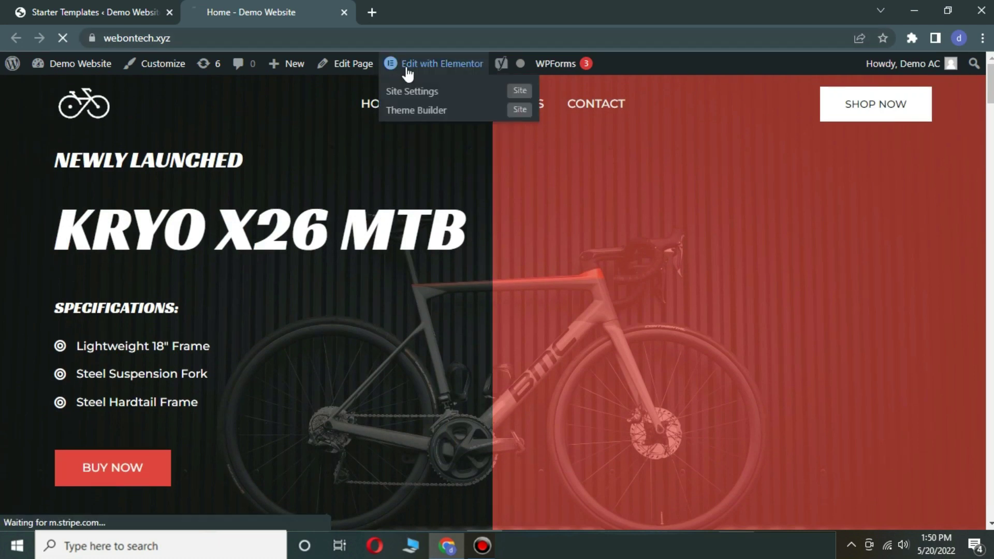